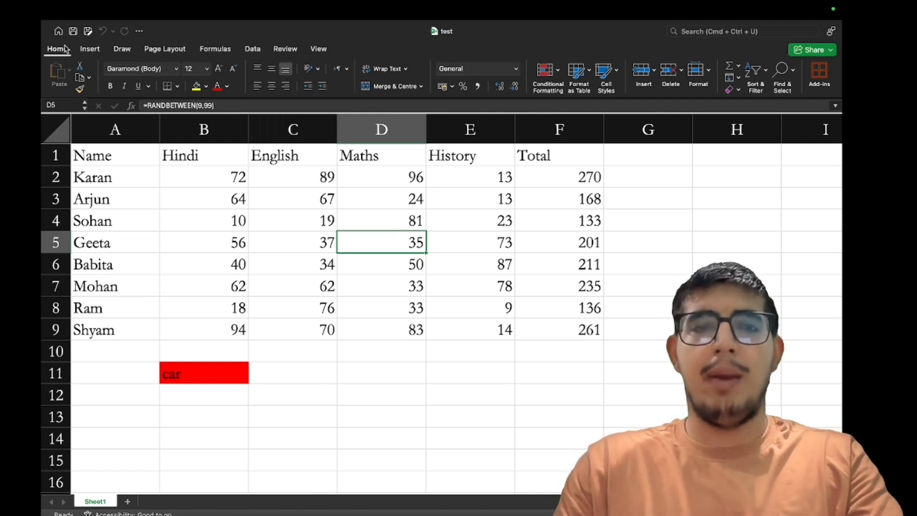
Use Clear All on cell B11 to erase the word 'car' and its red fill
left_click(228, 384)
left_click(228, 379)
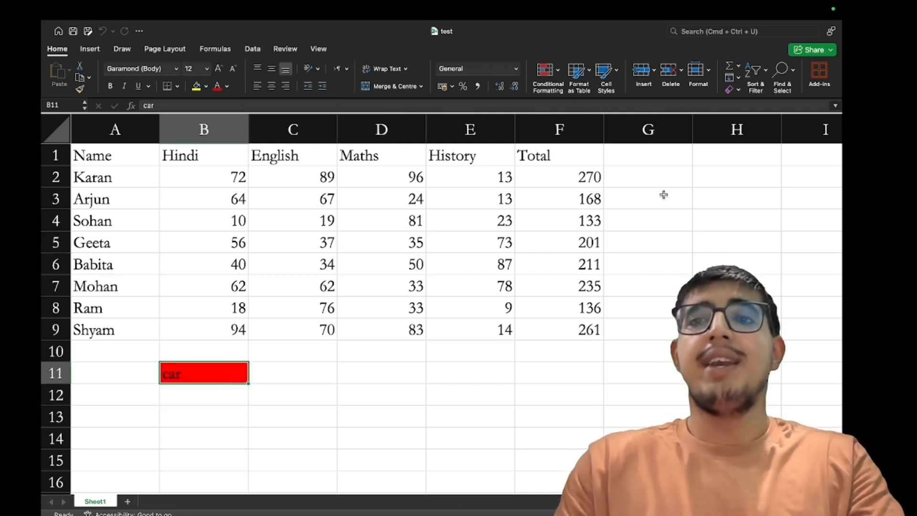
left_click(738, 78)
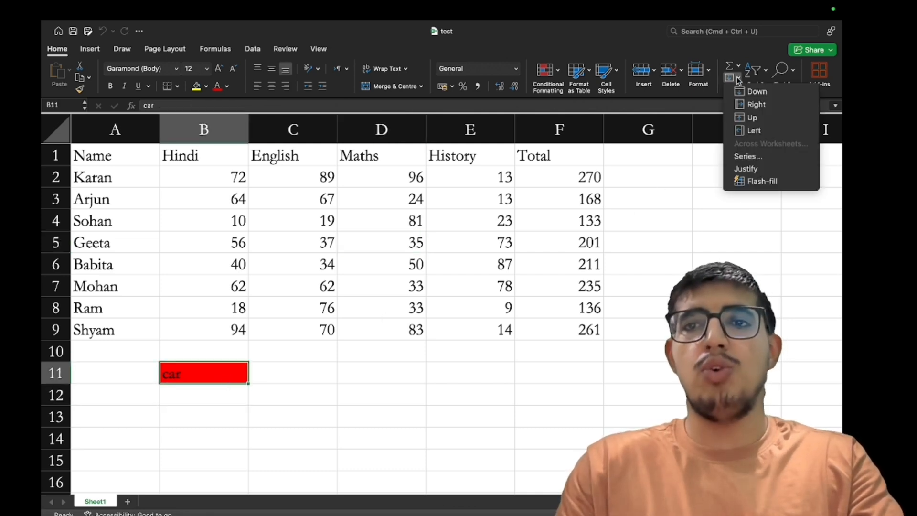
left_click(720, 96)
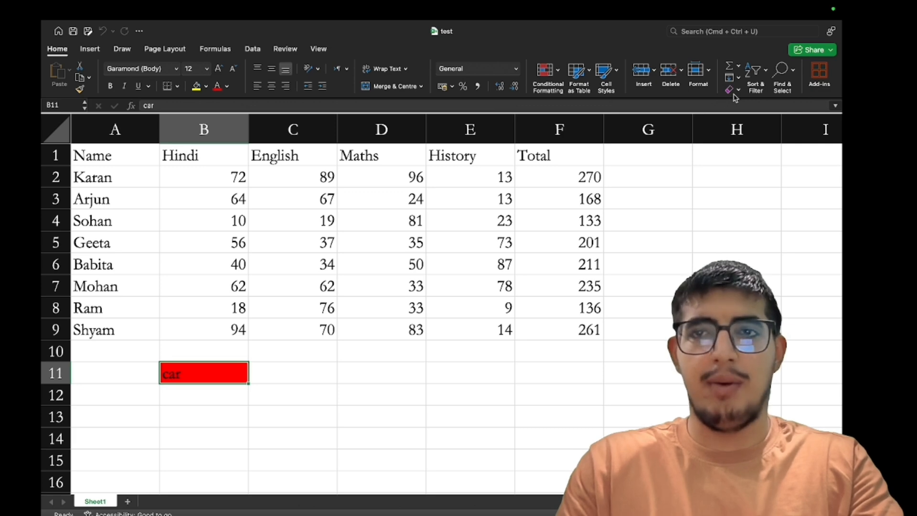
left_click(736, 93)
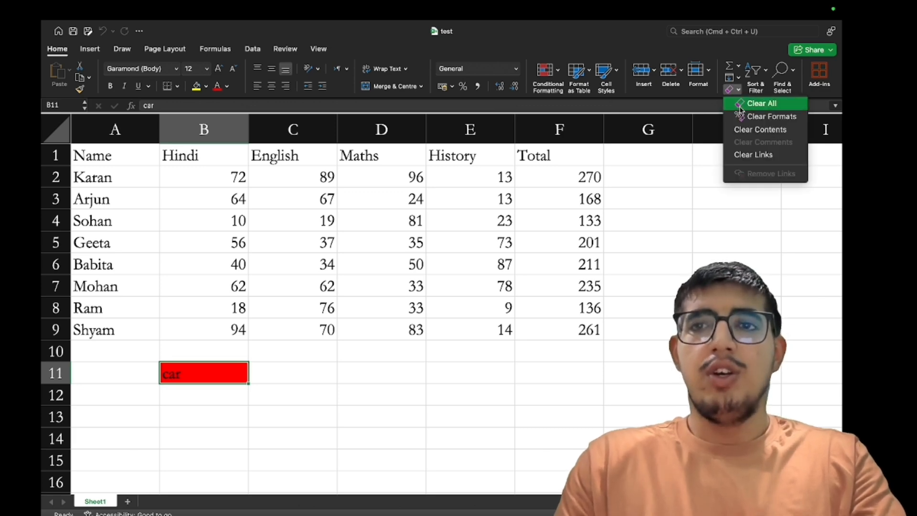
left_click(756, 102)
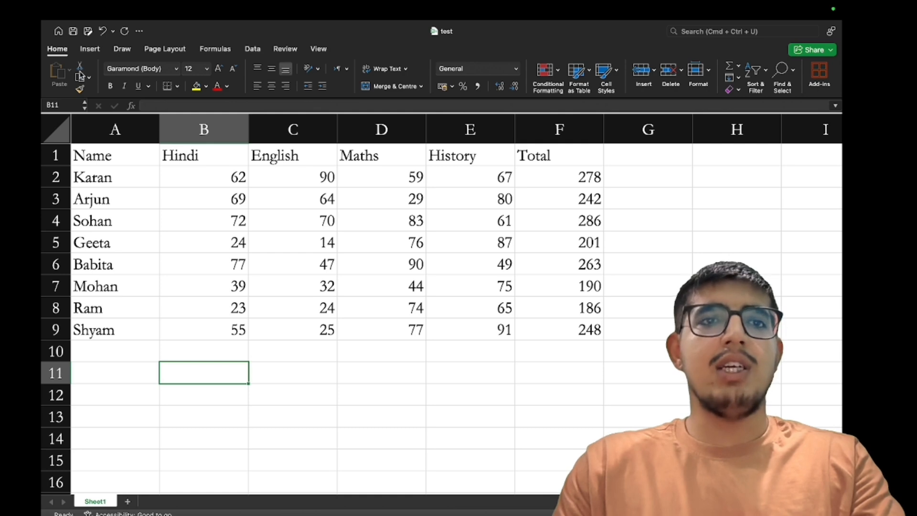
Cut the Hindi and English marks in B2:C3 and paste them at B11:C12
left_click(221, 206)
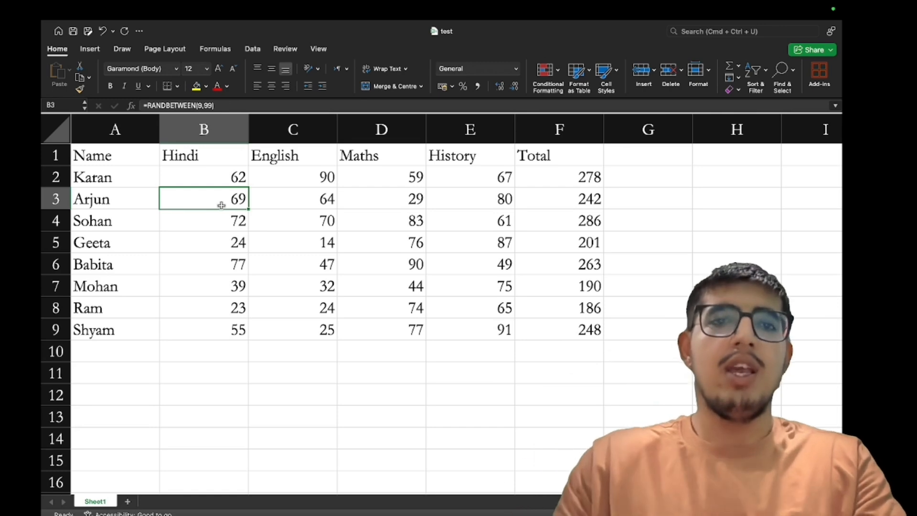
left_click_drag(204, 176, 263, 208)
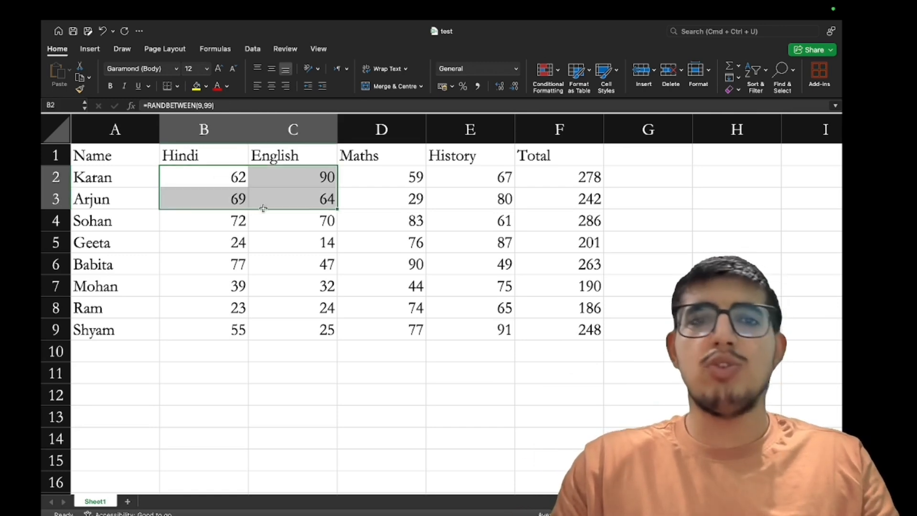
left_click(80, 67)
left_click(170, 370)
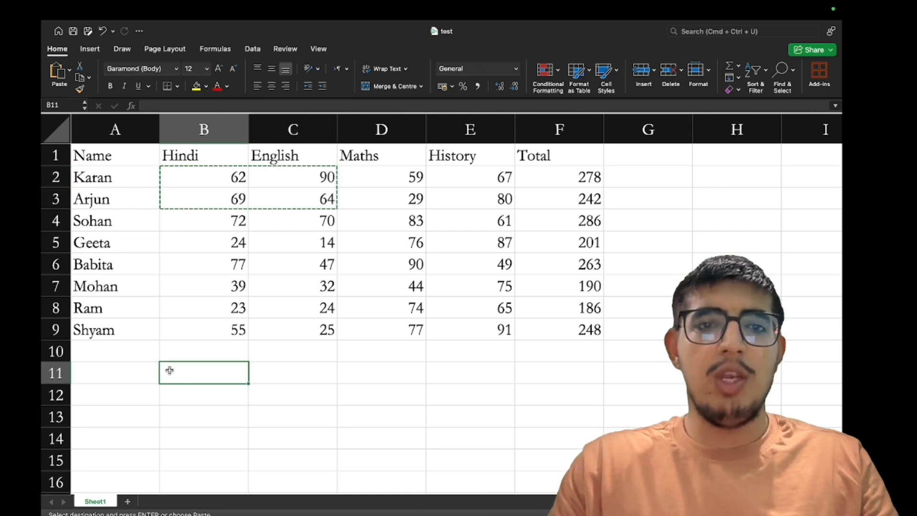
left_click(59, 73)
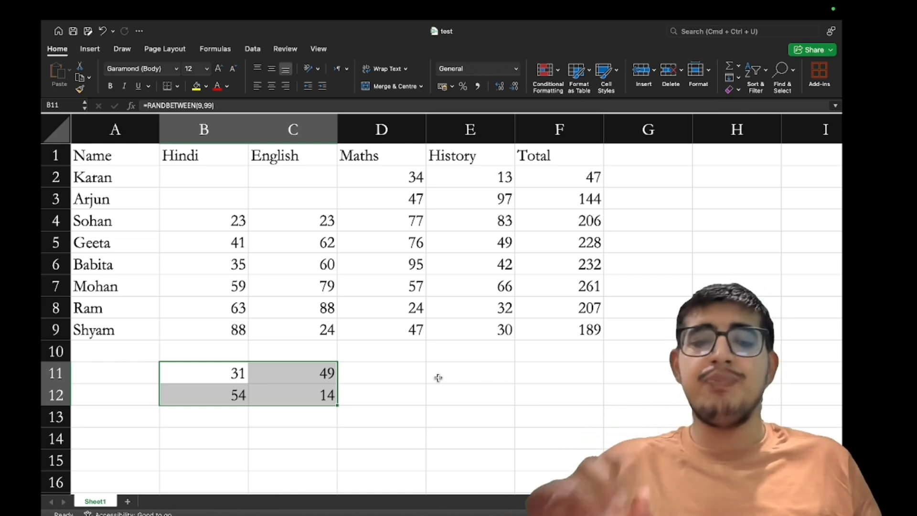
Undo the move, paste copies of B2:C3 into B11 and E11, then undo both pastes
key("super+z")
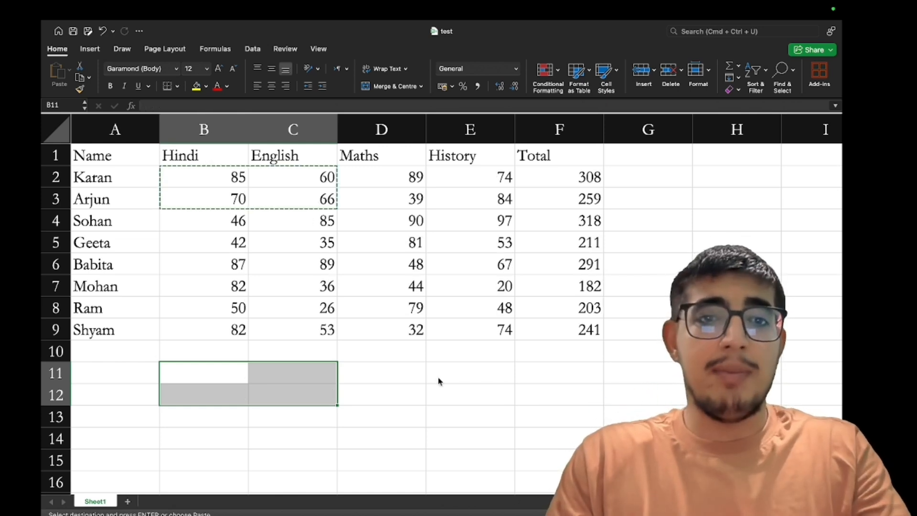
left_click_drag(206, 176, 291, 203)
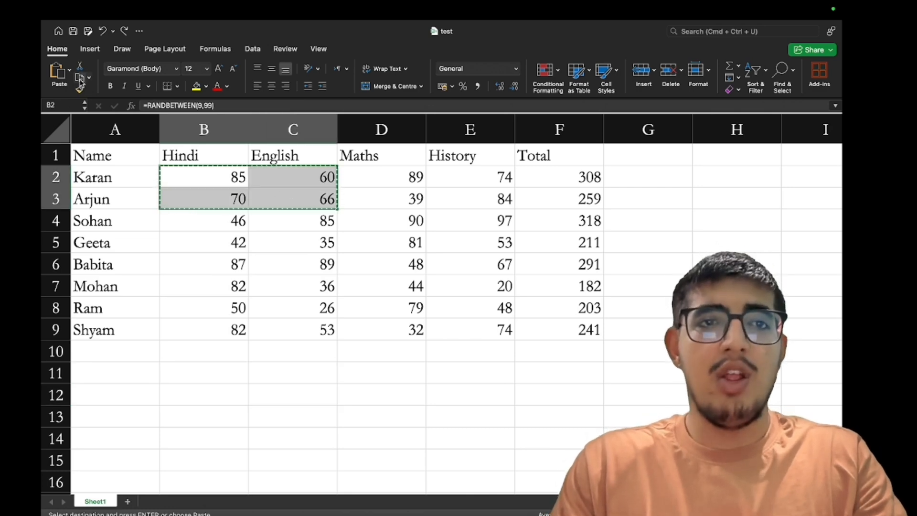
left_click(170, 381)
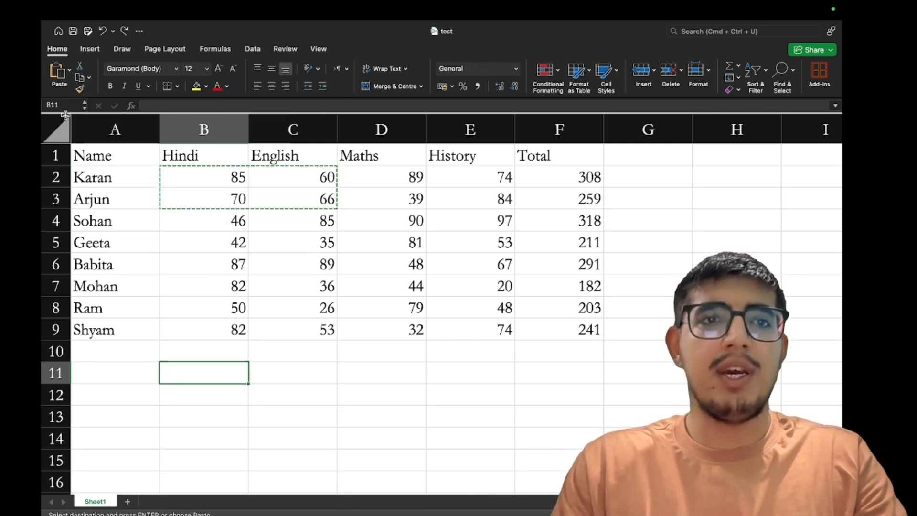
left_click(56, 71)
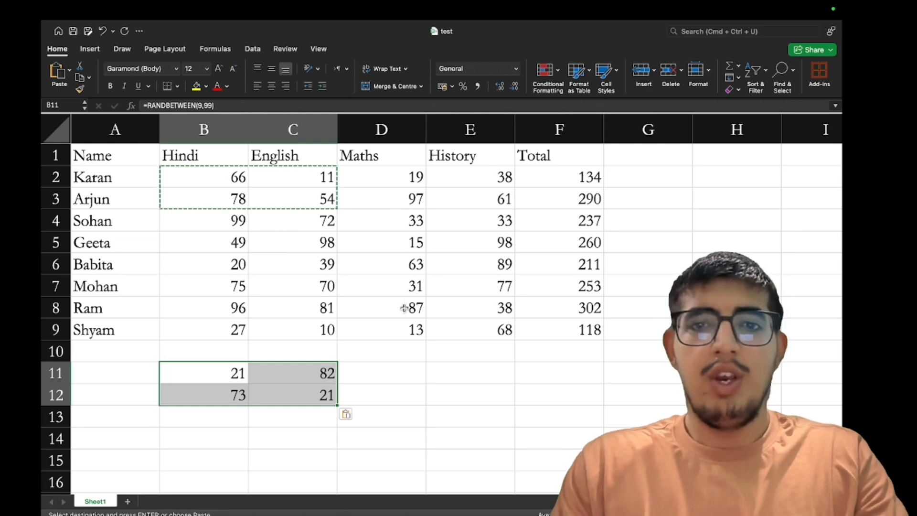
left_click(444, 376)
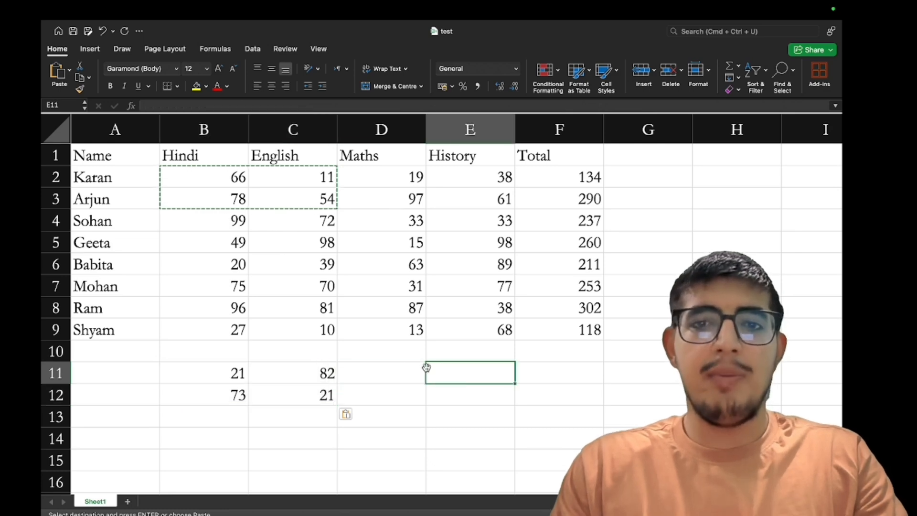
left_click(56, 72)
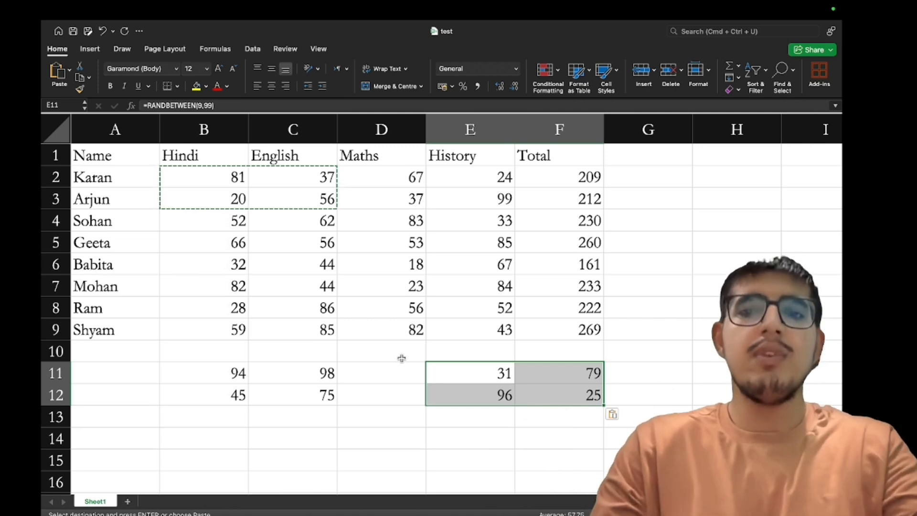
key("super+z")
key("super+z")
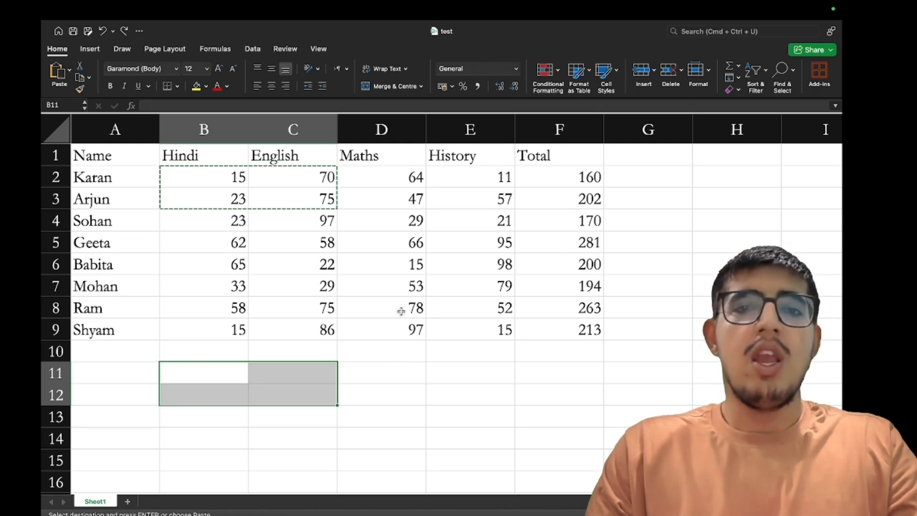
Select header cells A1:F1, spanning Name through Total
left_click(399, 371)
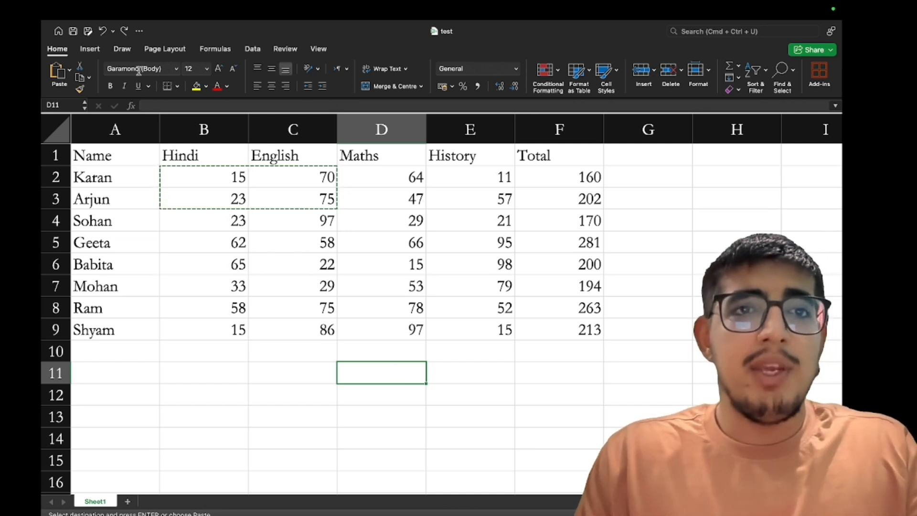
left_click_drag(119, 154, 344, 159)
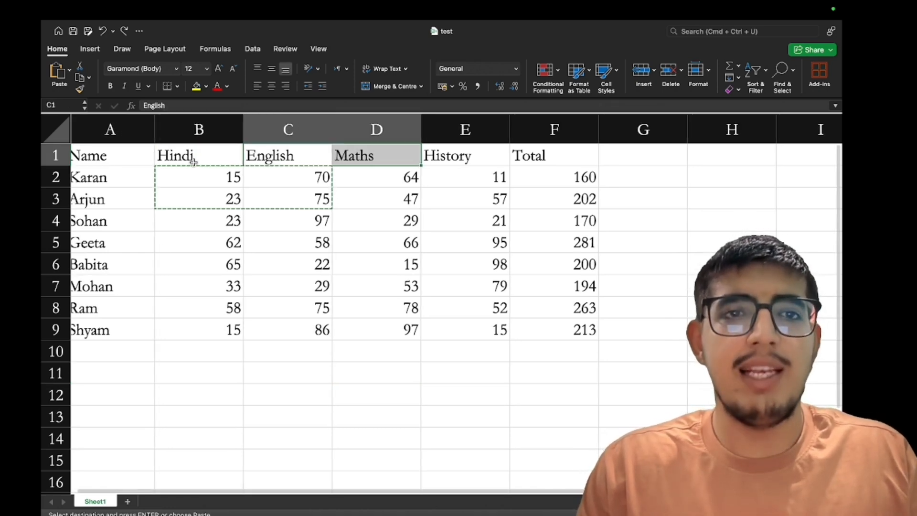
left_click_drag(117, 152, 539, 158)
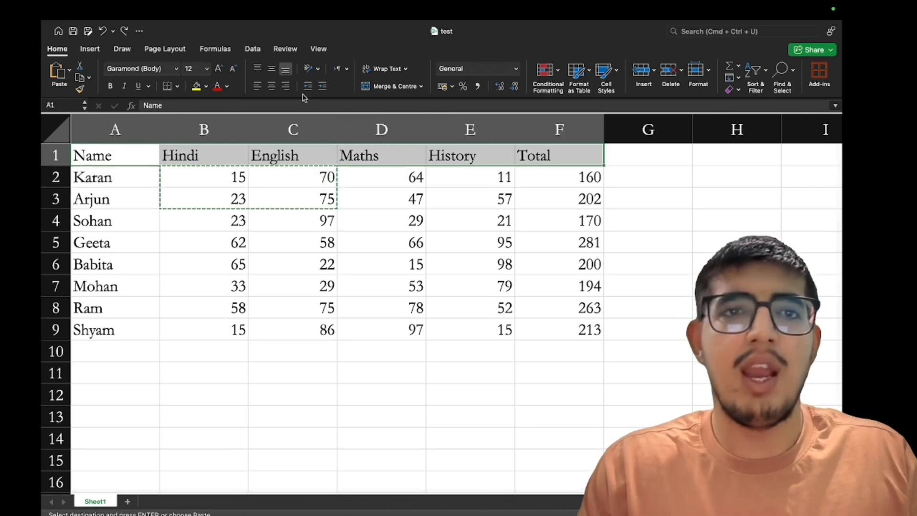
Apply Baloo Bhaijaan to header row A1:F1 and Apple Chancery to names A2:A9
left_click(176, 69)
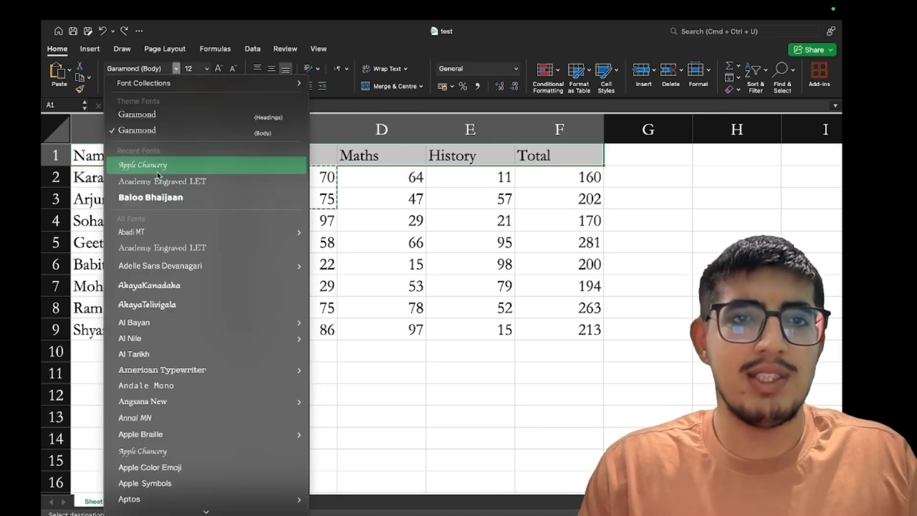
left_click(153, 204)
left_click_drag(139, 179, 128, 326)
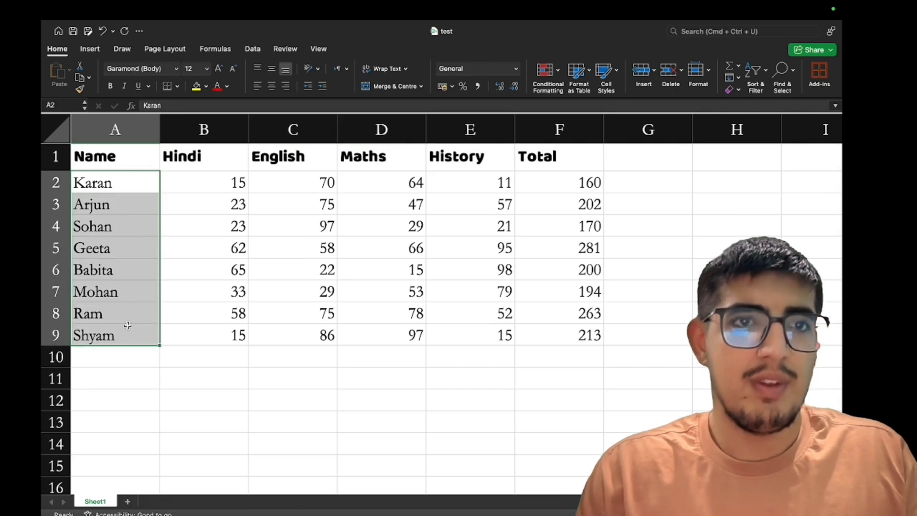
left_click(176, 70)
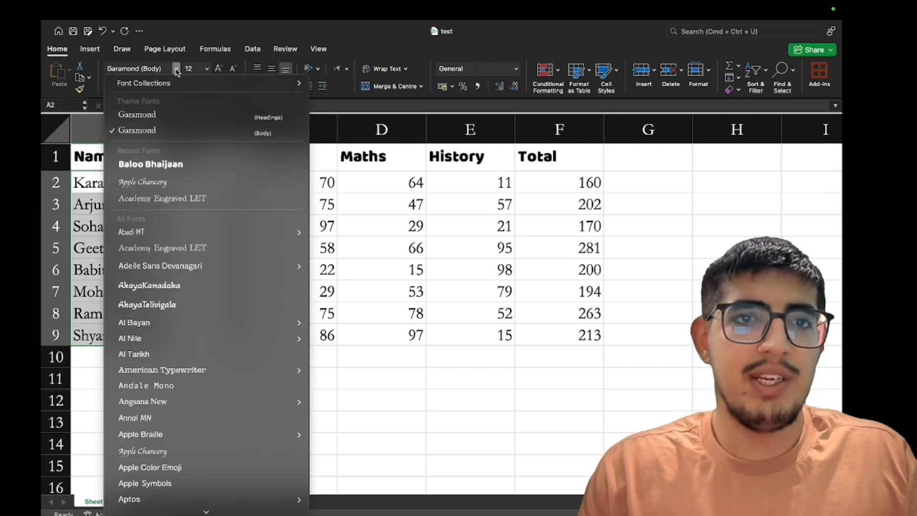
left_click(166, 190)
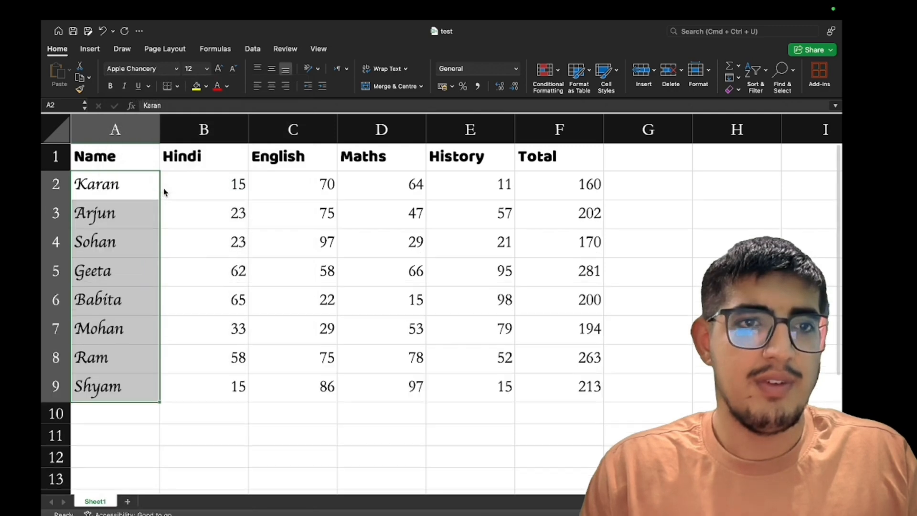
left_click_drag(200, 191, 445, 285)
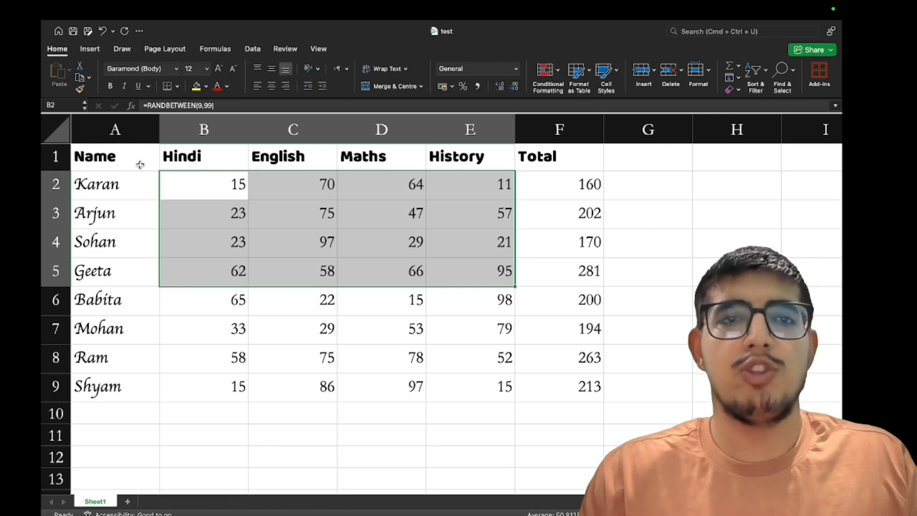
Set header row A1:F1 to size 24, then 26, then reduce it to font size 16
left_click_drag(140, 164, 261, 165)
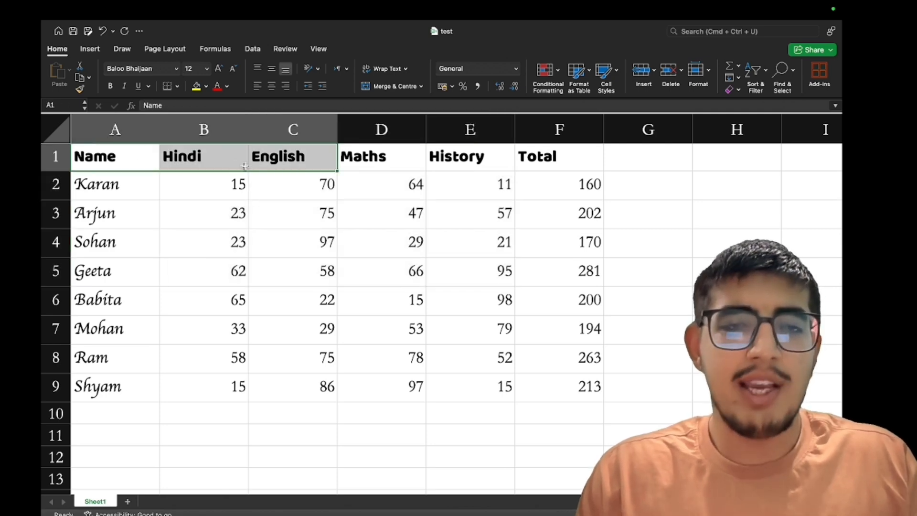
left_click_drag(116, 155, 520, 167)
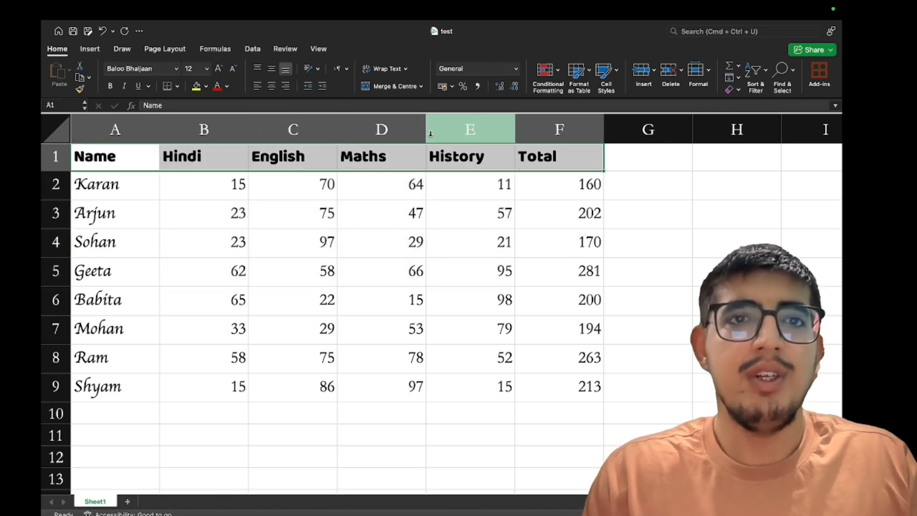
left_click(207, 68)
left_click(200, 206)
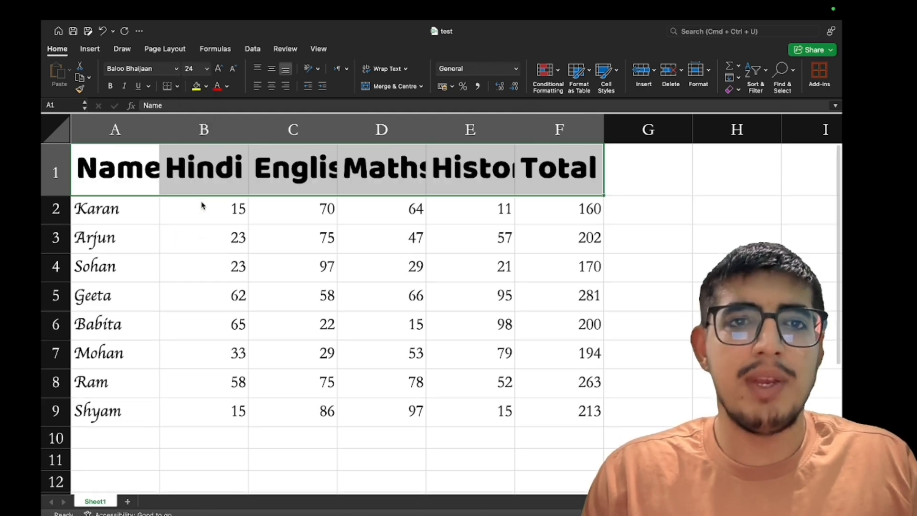
left_click(218, 70)
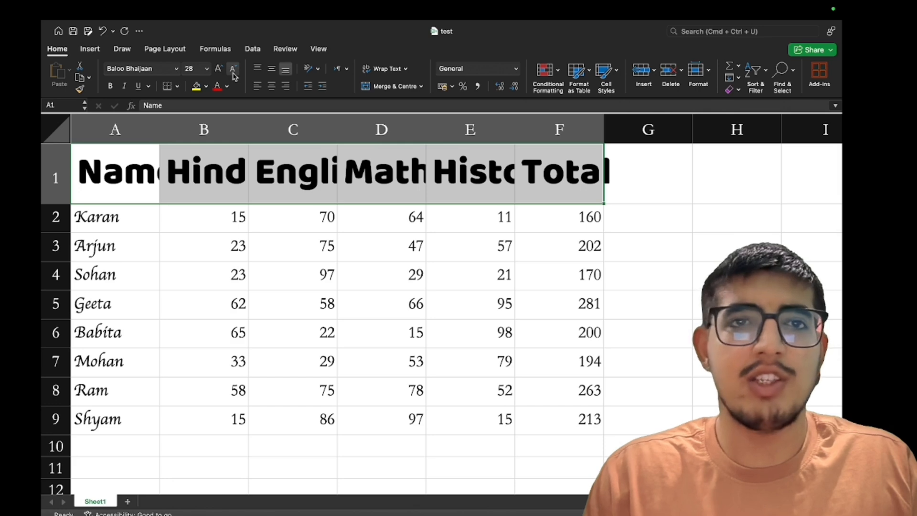
left_click(233, 72)
left_click(233, 71)
left_click(233, 72)
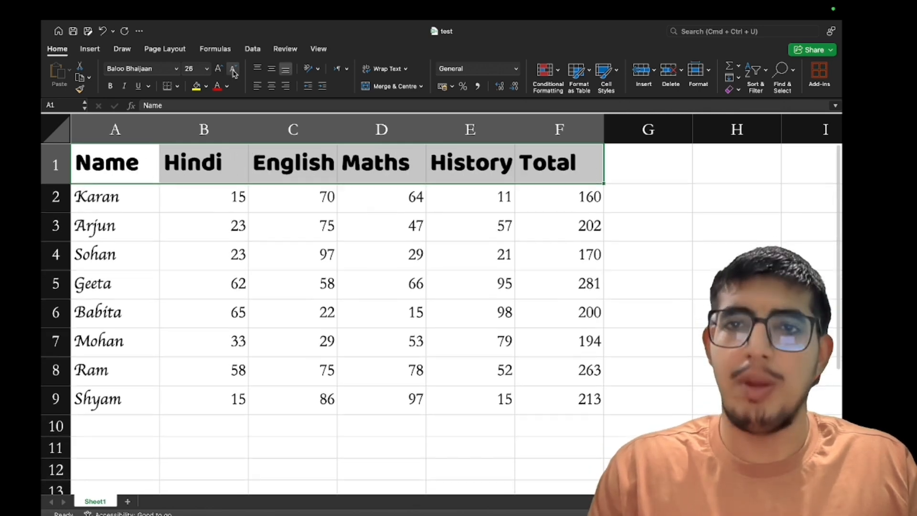
left_click(234, 72)
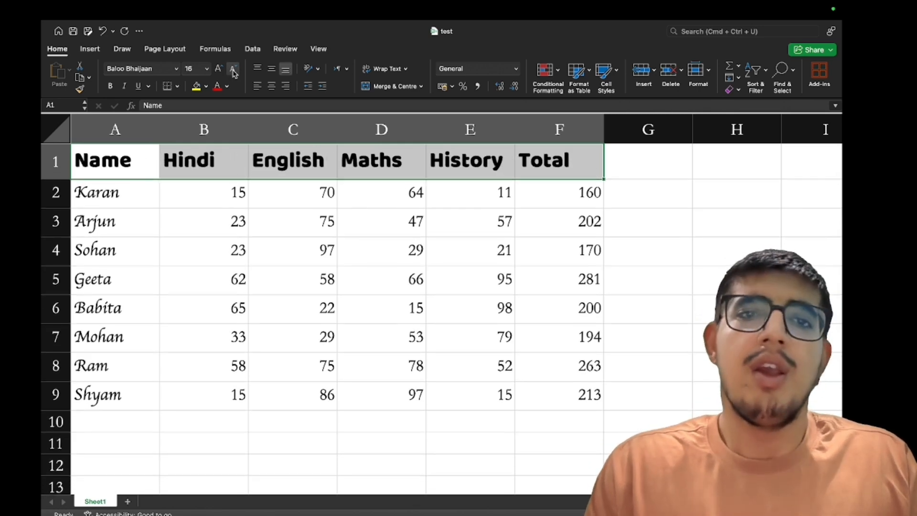
left_click_drag(123, 193, 86, 395)
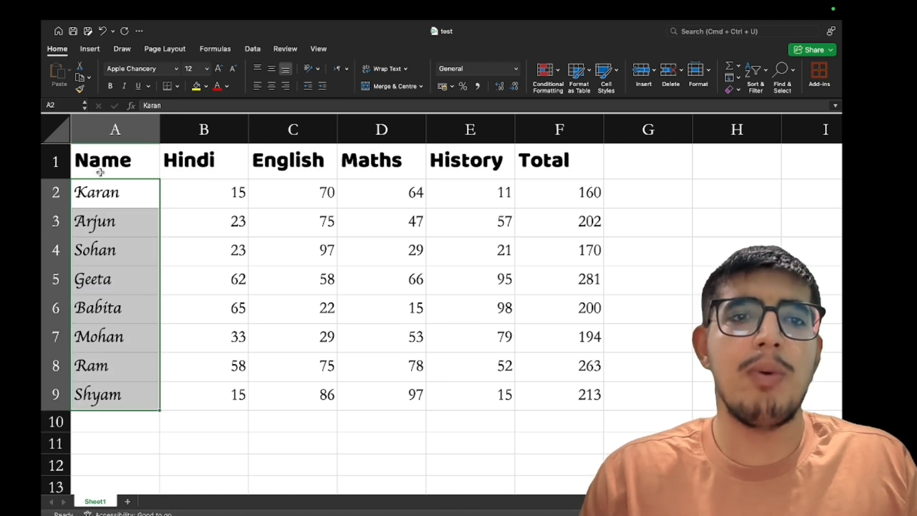
left_click(109, 86)
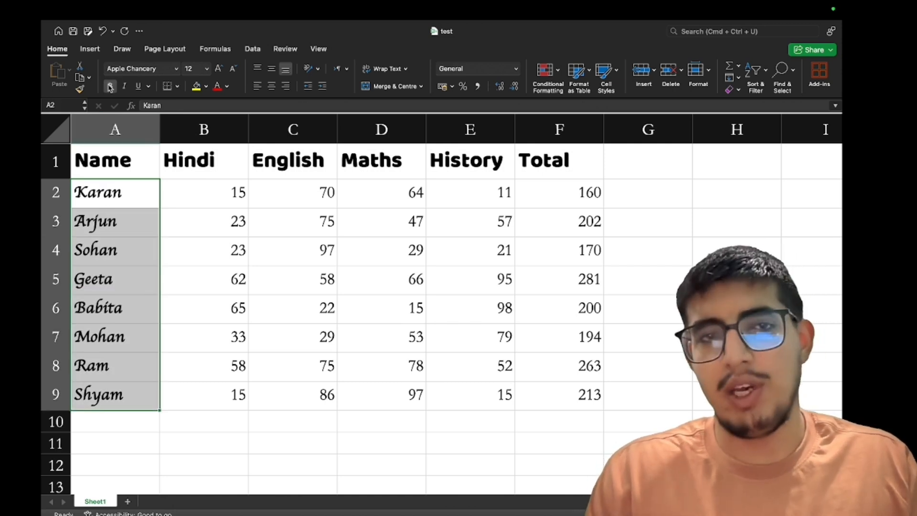
left_click(109, 86)
left_click(123, 88)
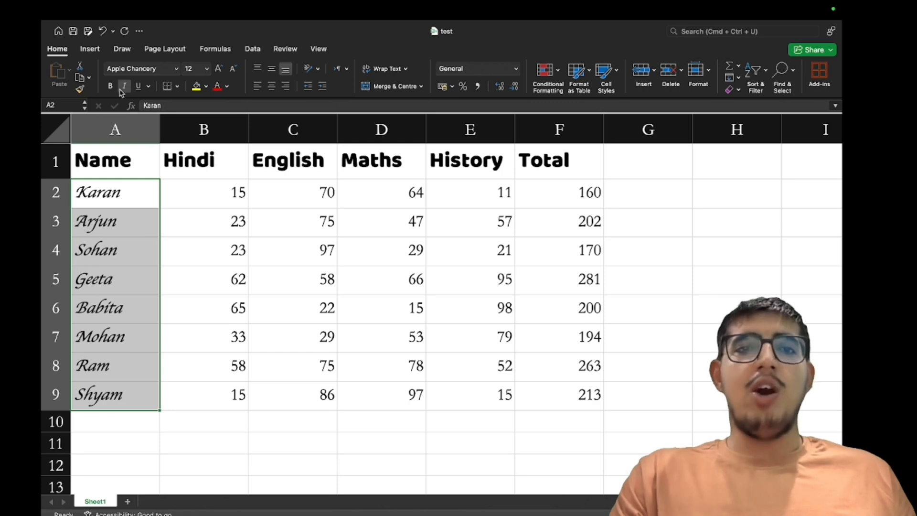
left_click(124, 87)
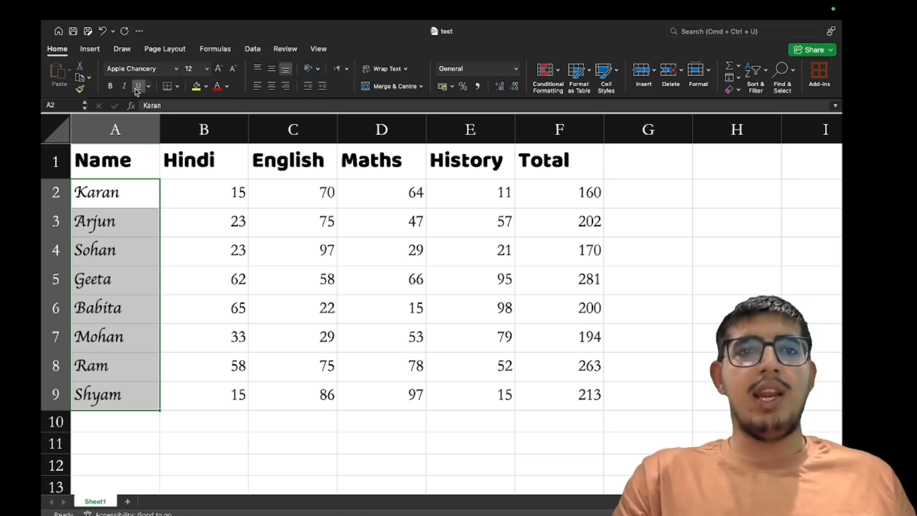
left_click(137, 88)
left_click(137, 89)
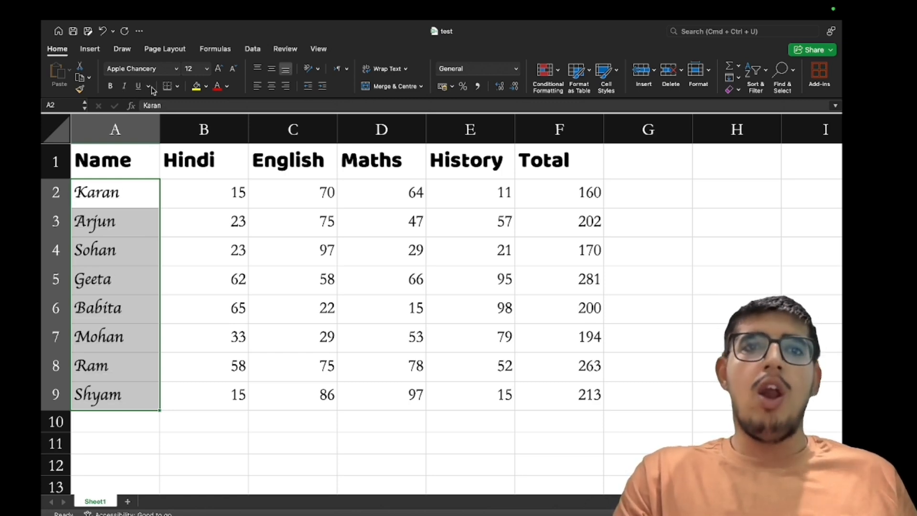
left_click(149, 88)
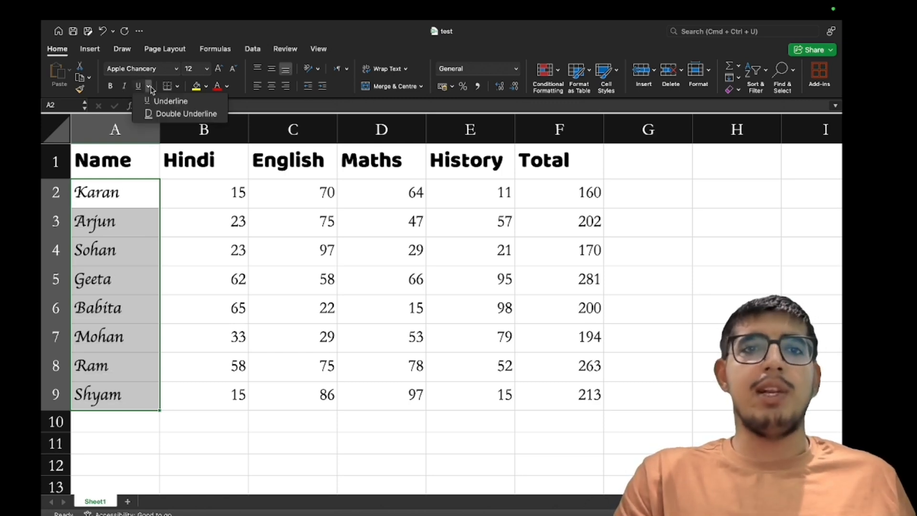
left_click(158, 114)
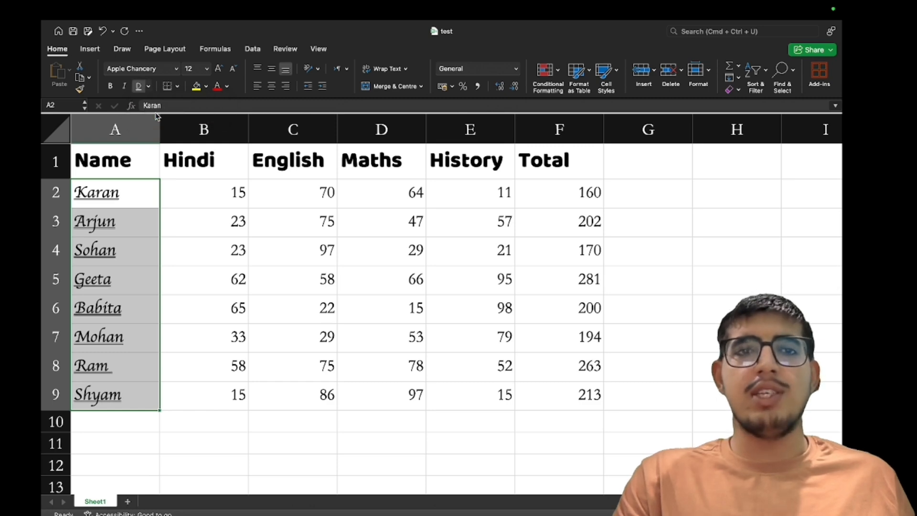
left_click(138, 87)
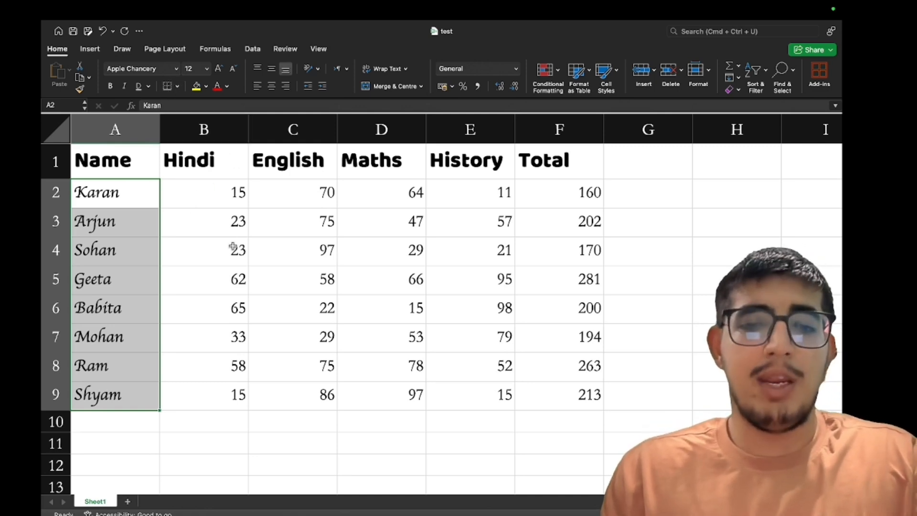
key("super+p")
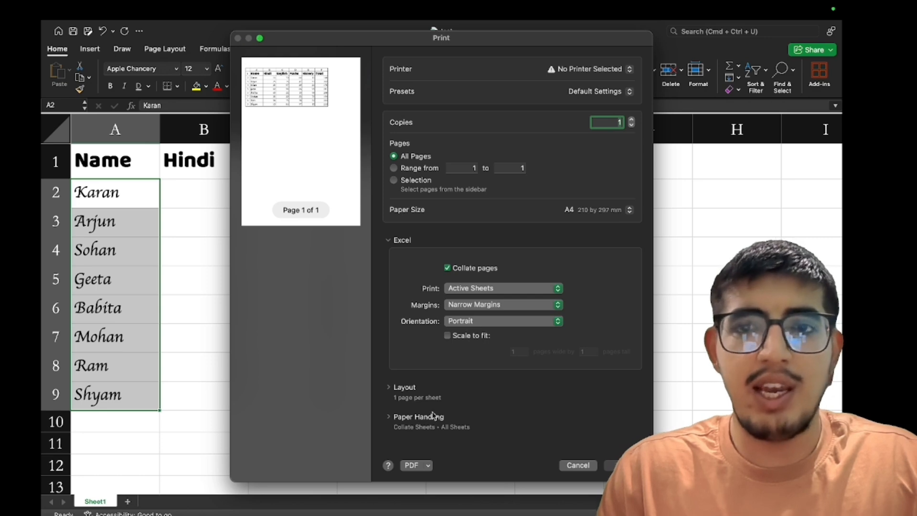
left_click(577, 465)
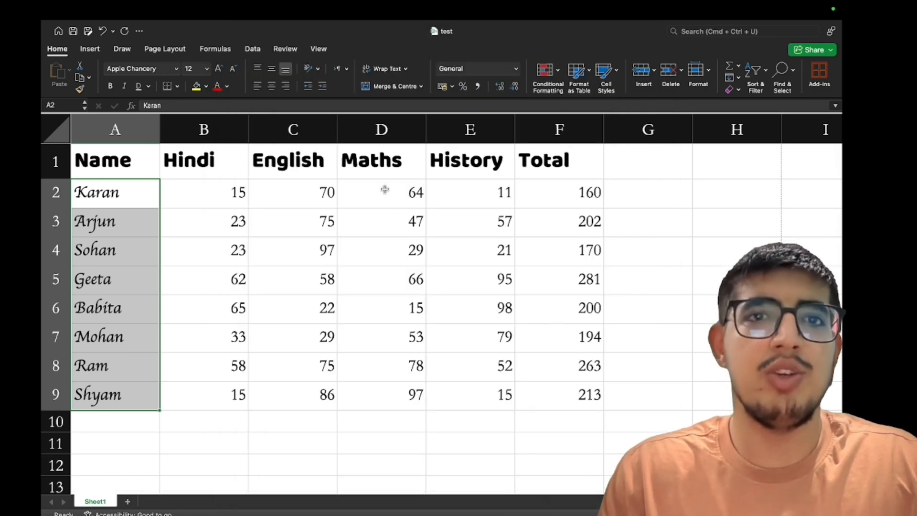
Browse the Review, View and Page Layout tabs and preview the print, then select table A1:F9
left_click(286, 49)
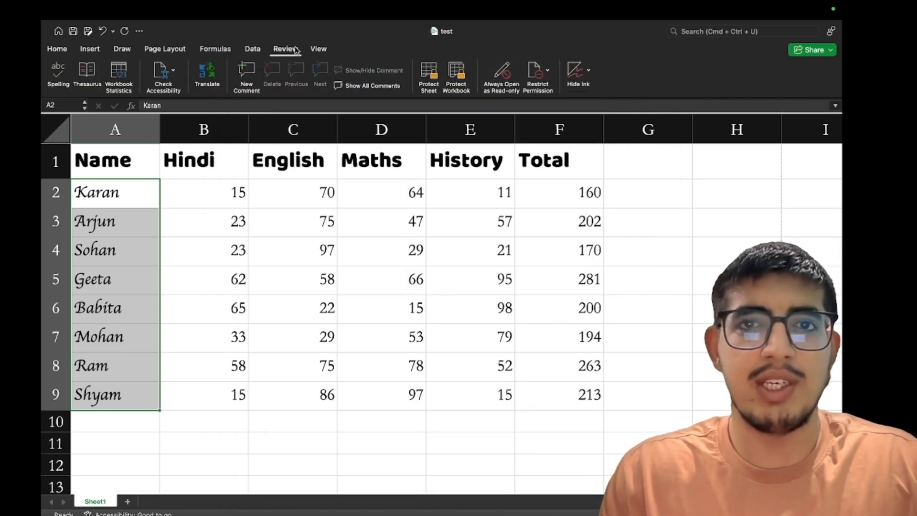
left_click(319, 48)
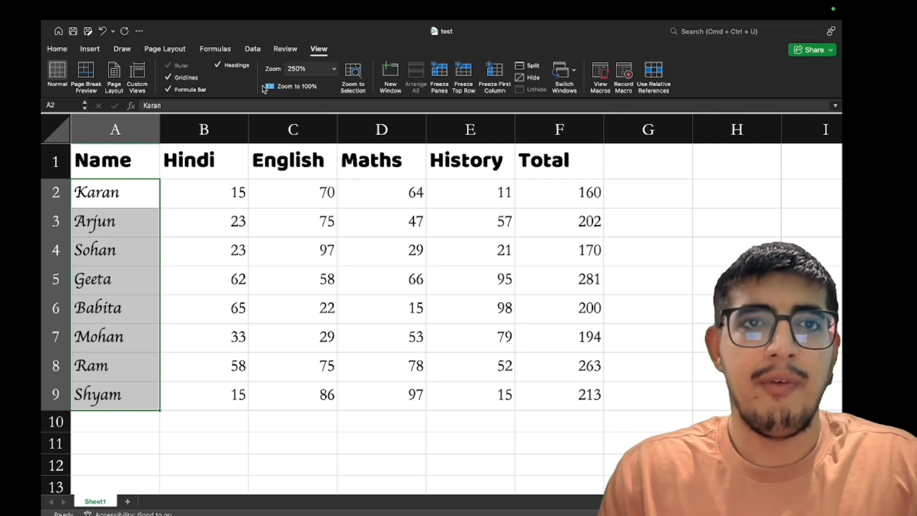
left_click(165, 49)
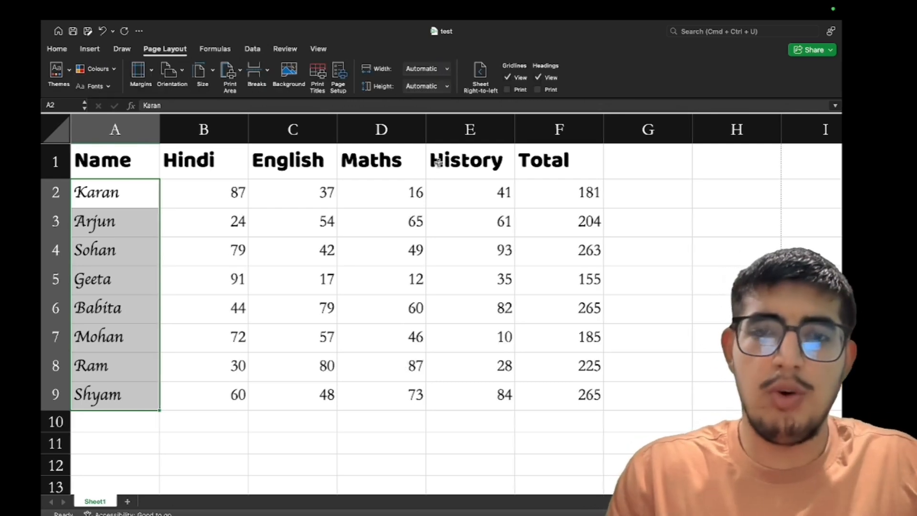
key("super+p")
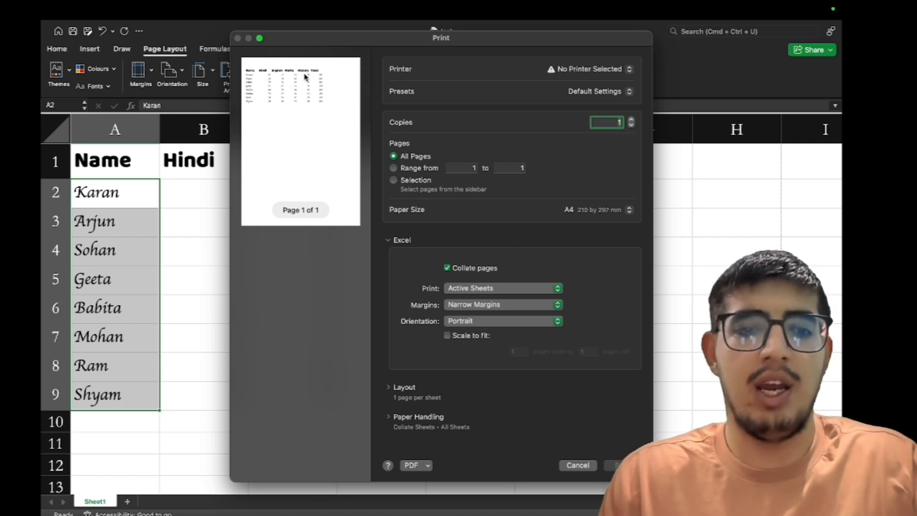
left_click(578, 465)
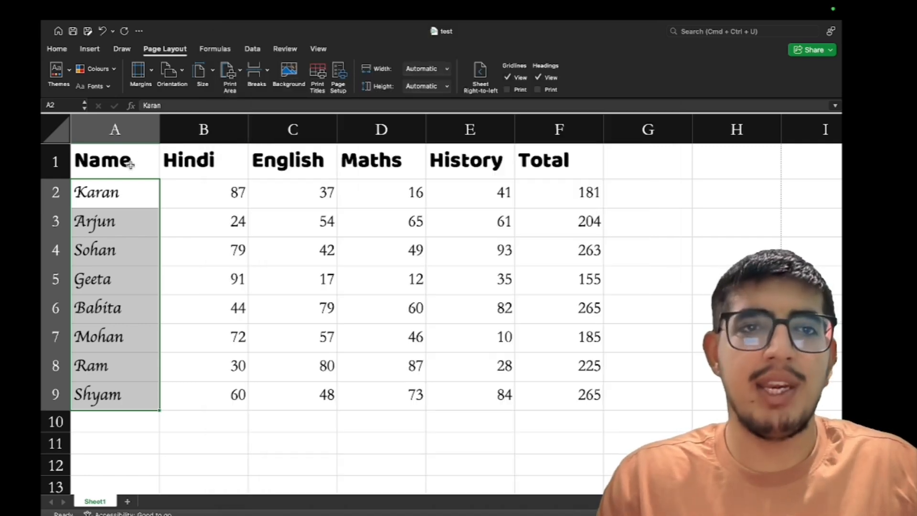
left_click_drag(130, 163, 522, 393)
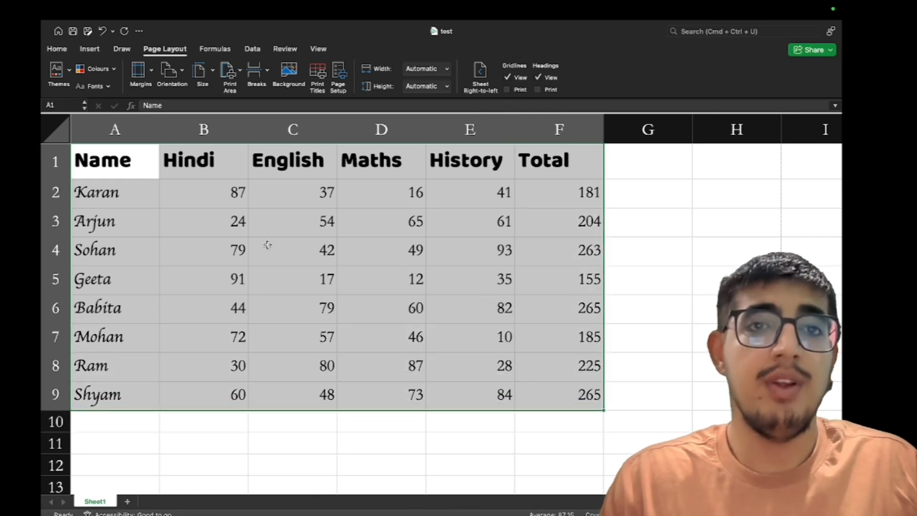
Apply All Borders to the whole marks table A1:F9
left_click(88, 50)
left_click(57, 48)
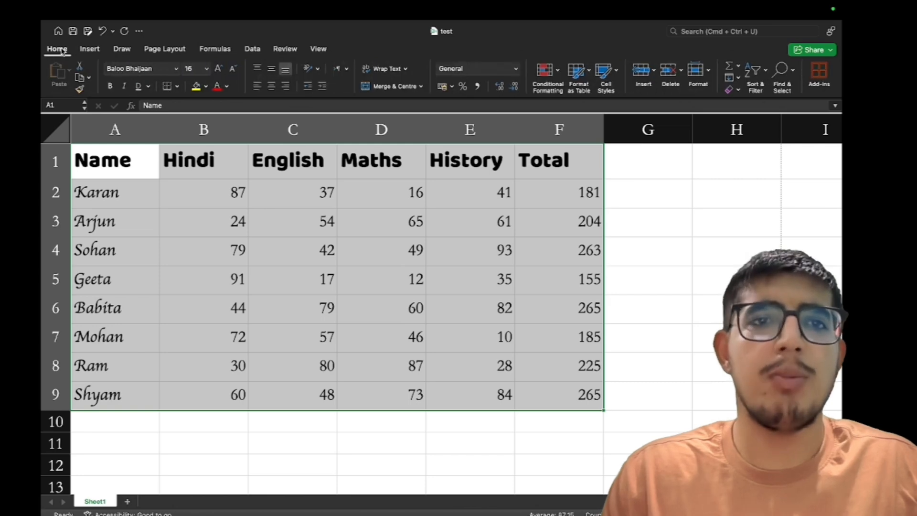
left_click(177, 87)
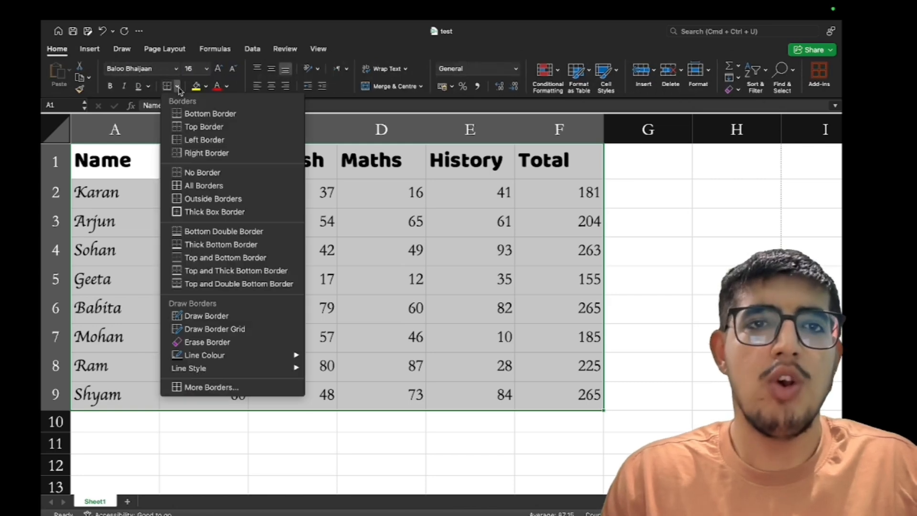
left_click(203, 185)
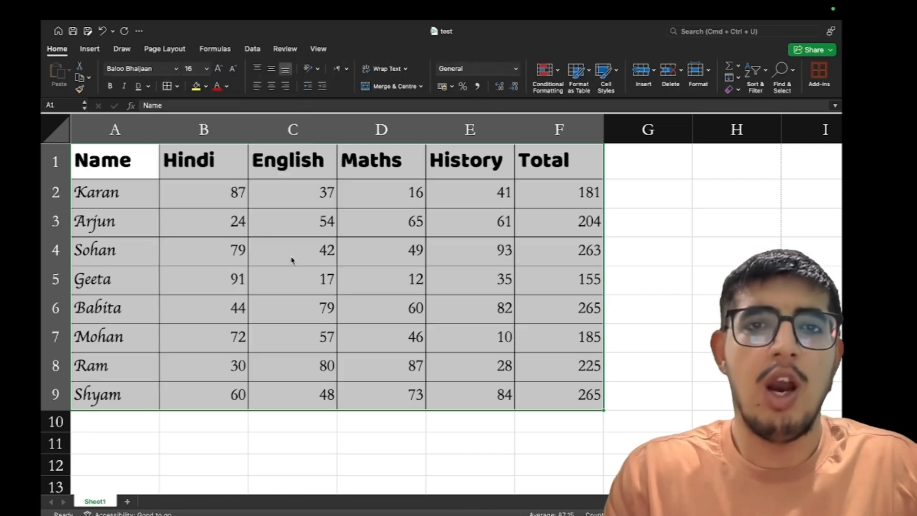
Check the bordered table in print preview, then select header row A1:F1
key("super+p")
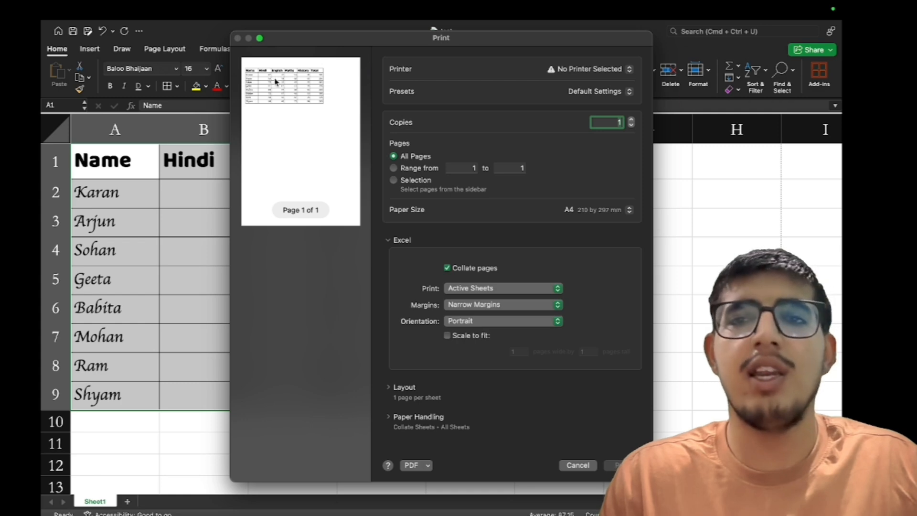
key("Escape")
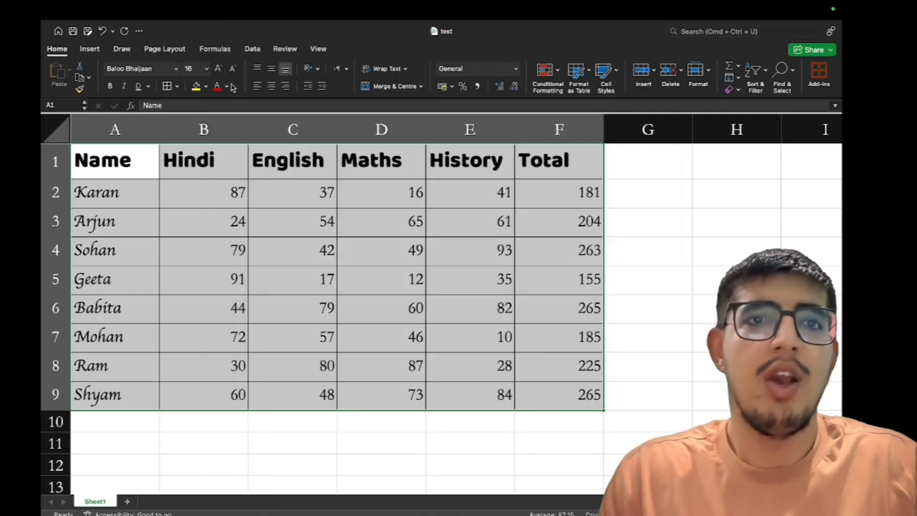
left_click(179, 86)
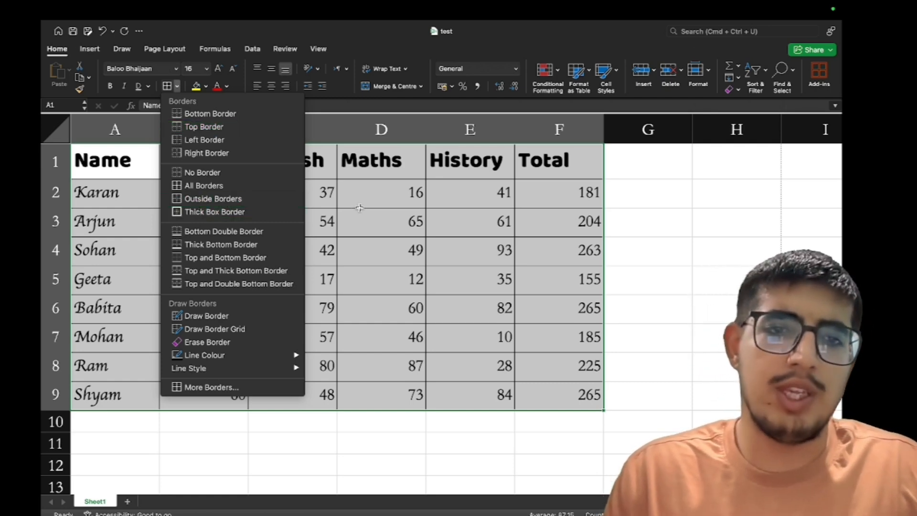
key("Escape")
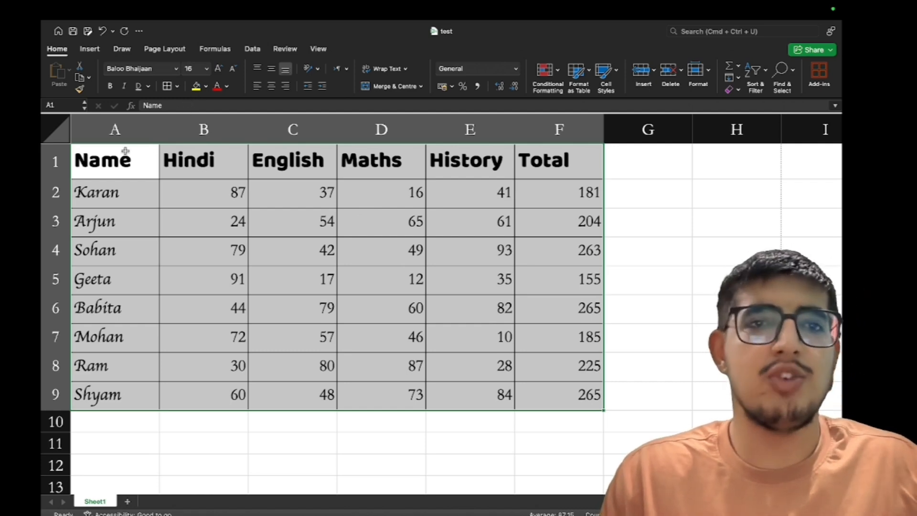
left_click_drag(124, 153, 522, 170)
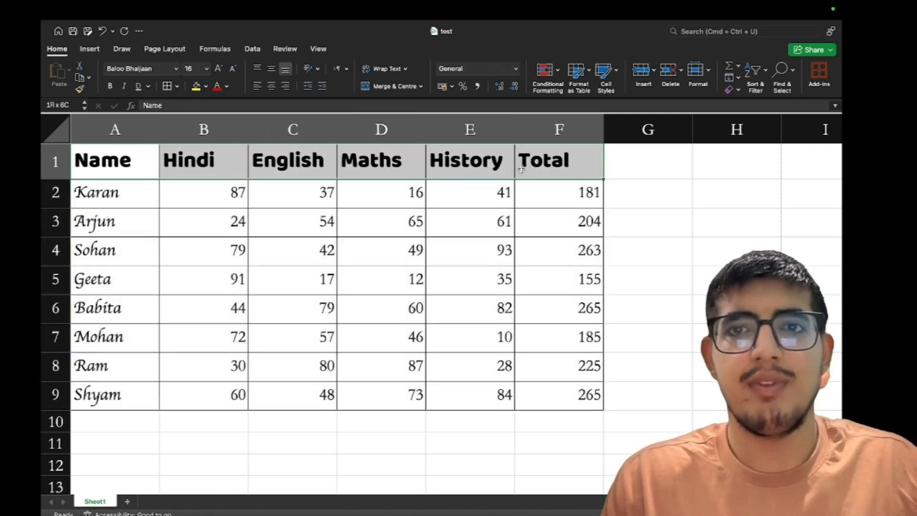
Give header row A1:F1 a grey fill and red text
left_click(207, 87)
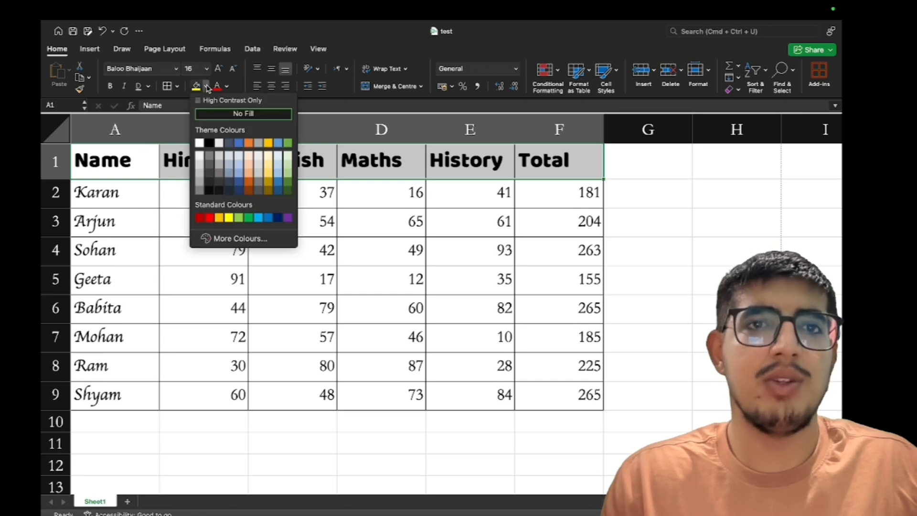
left_click(257, 170)
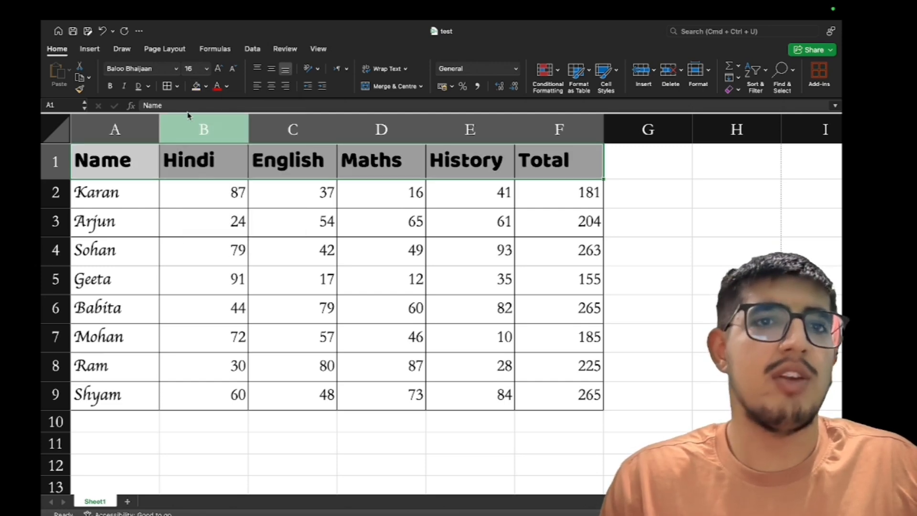
left_click(218, 87)
Give student names A2:A9 an orange fill and yellow text
left_click_drag(135, 196, 118, 386)
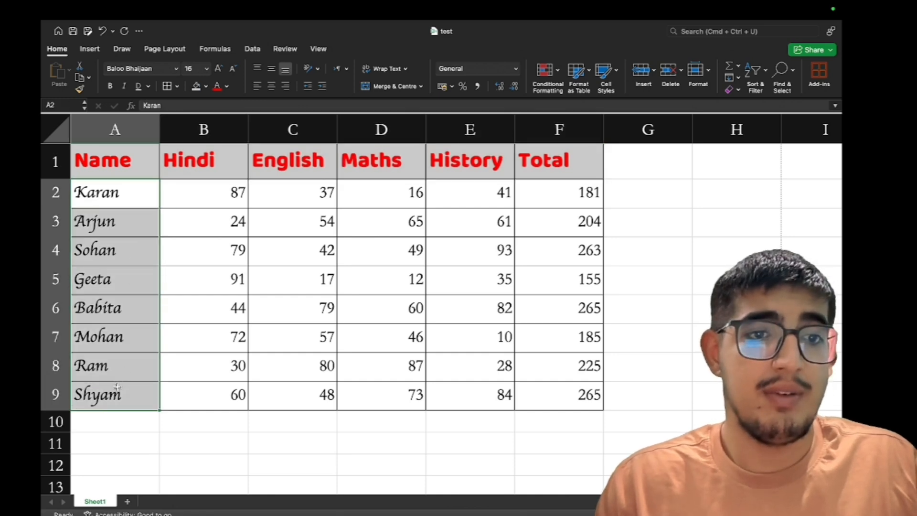
left_click(206, 87)
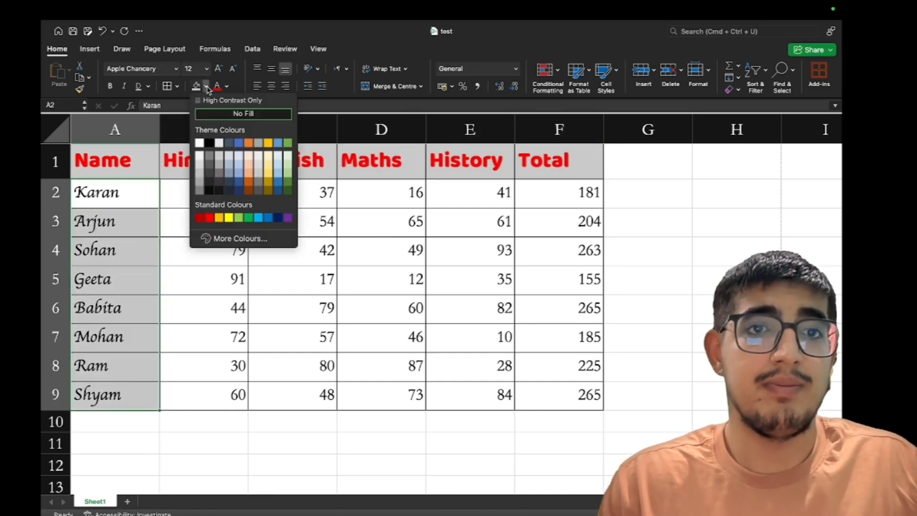
left_click(254, 176)
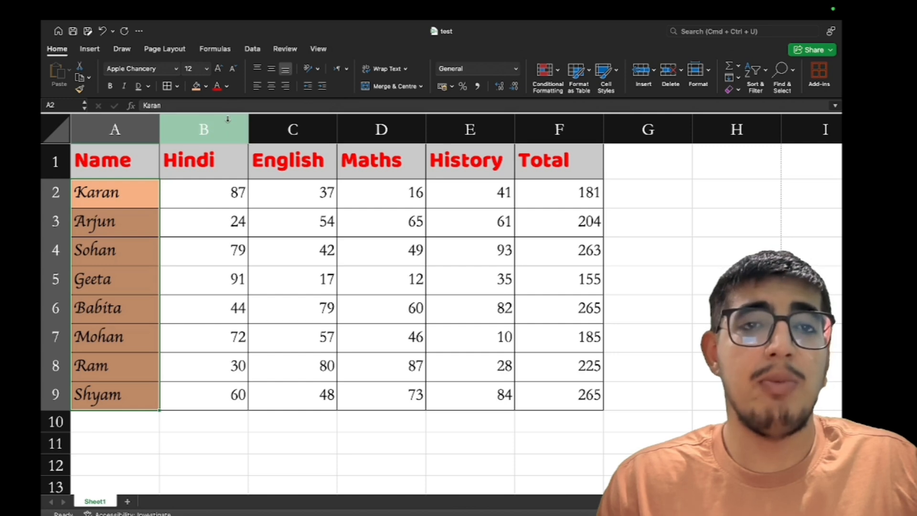
left_click(228, 87)
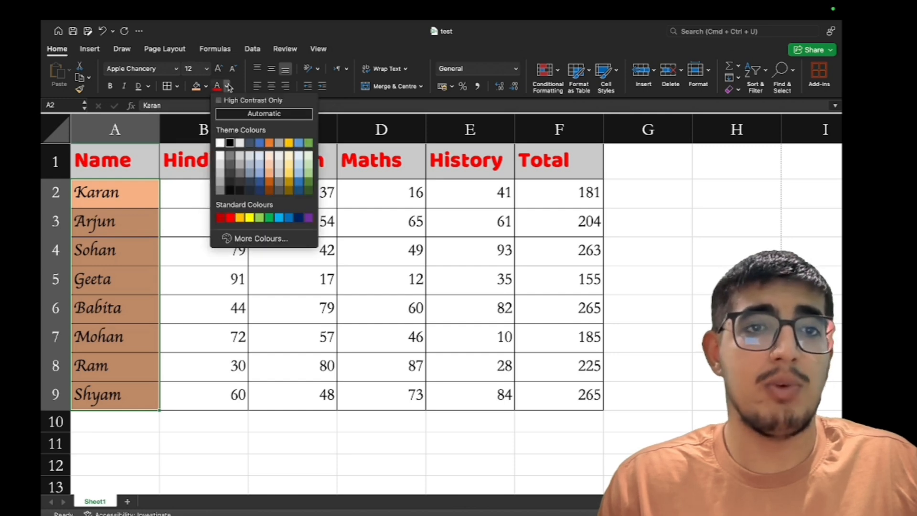
left_click(249, 218)
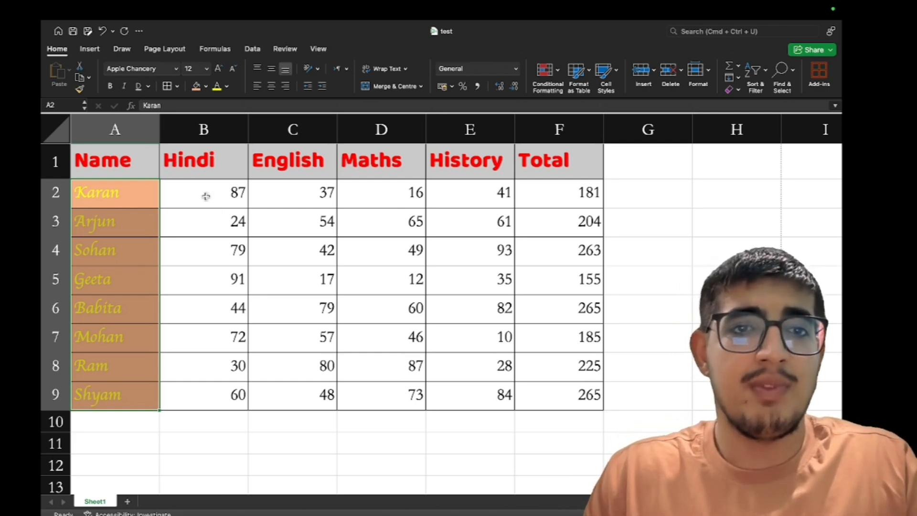
left_click_drag(205, 196, 454, 393)
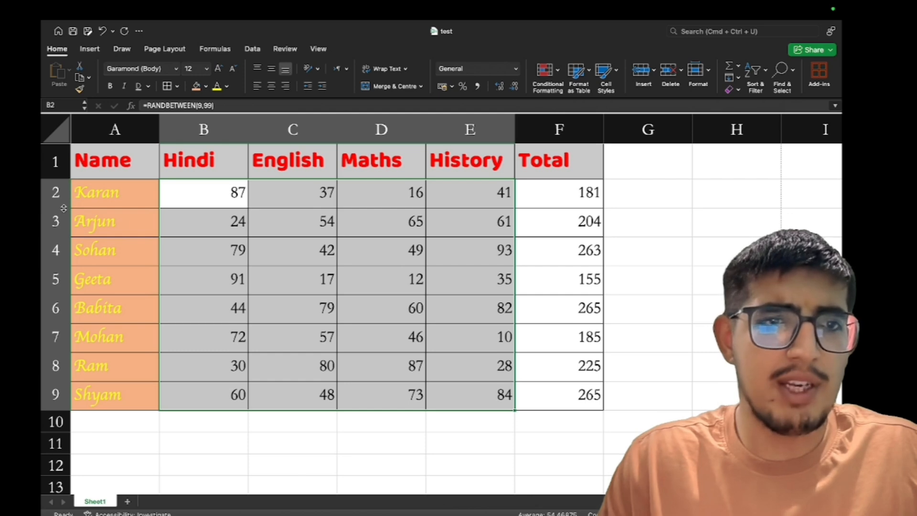
Try row height, column width and alignment changes on Karan in A2, then undo them
left_click_drag(65, 208, 65, 251)
left_click_drag(137, 129, 195, 126)
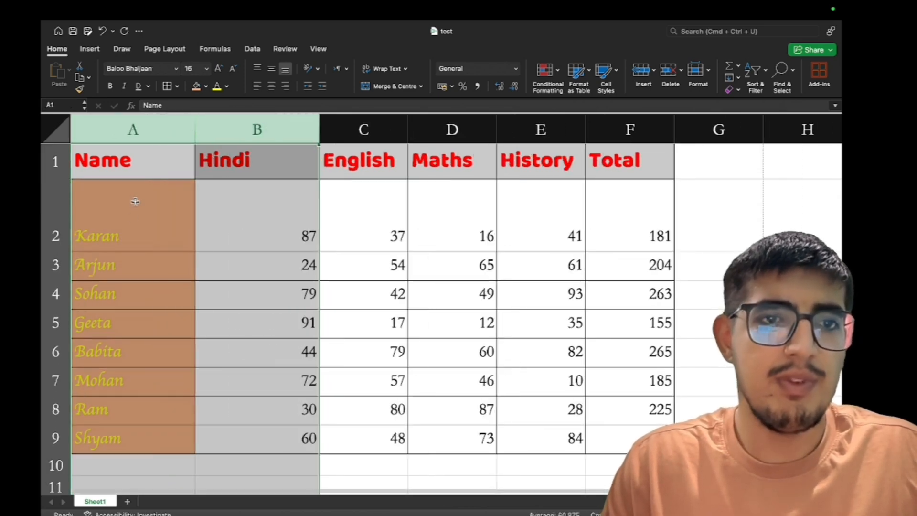
left_click(129, 220)
left_click(271, 86)
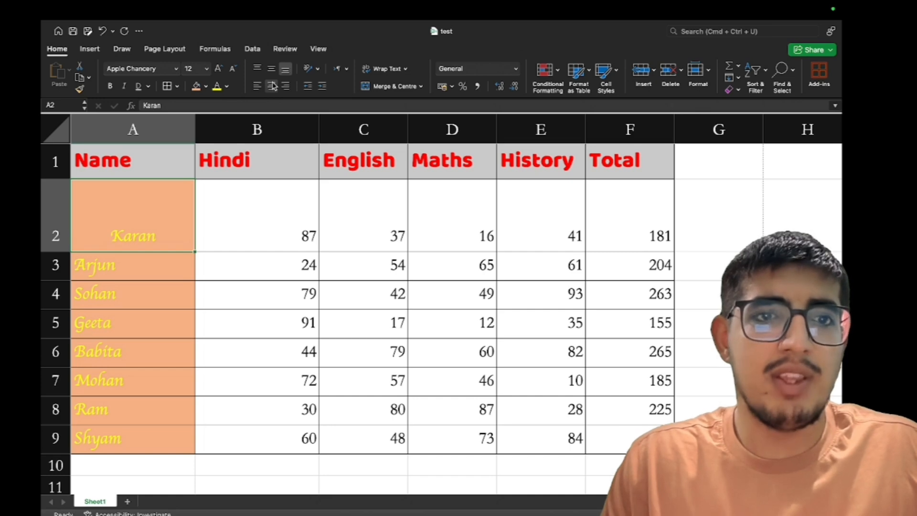
left_click(285, 86)
left_click(257, 69)
left_click(271, 68)
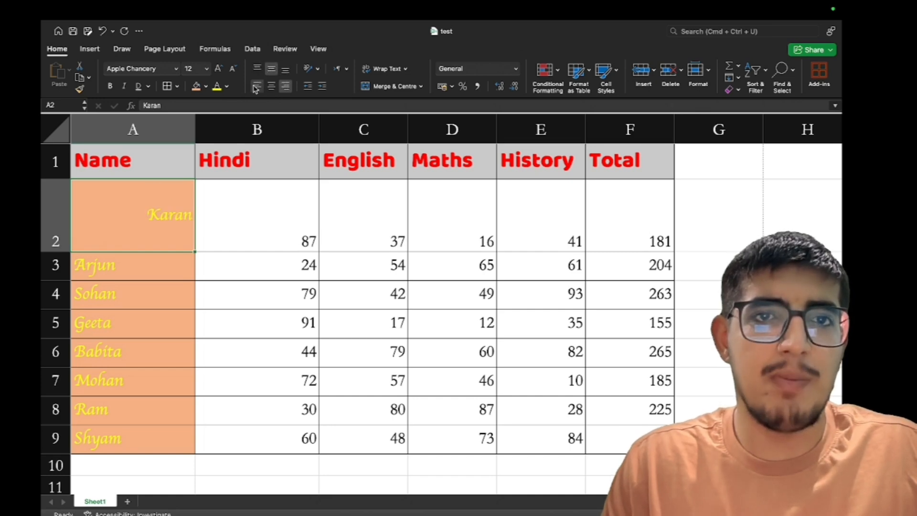
left_click(257, 86)
left_click(271, 86)
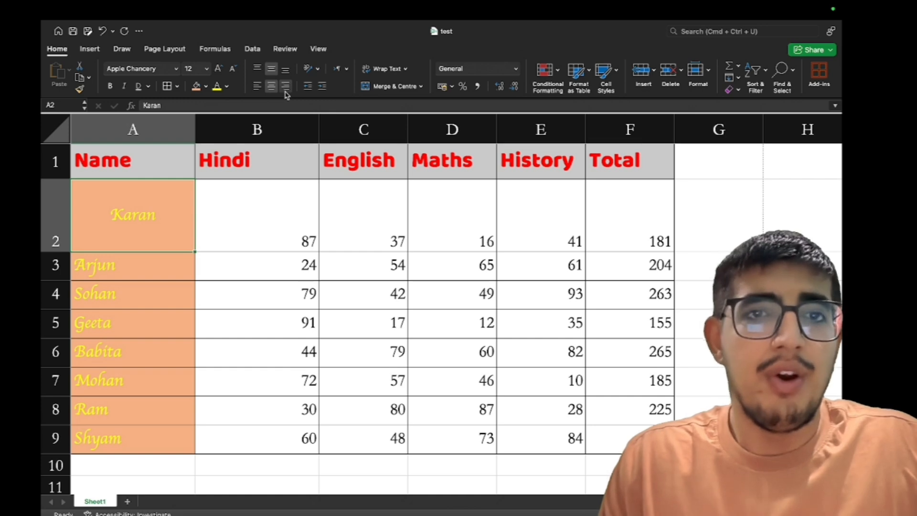
key("super+z")
key("super+z")
key("super+z")
key("super+z")
key("super+z")
key("super+z")
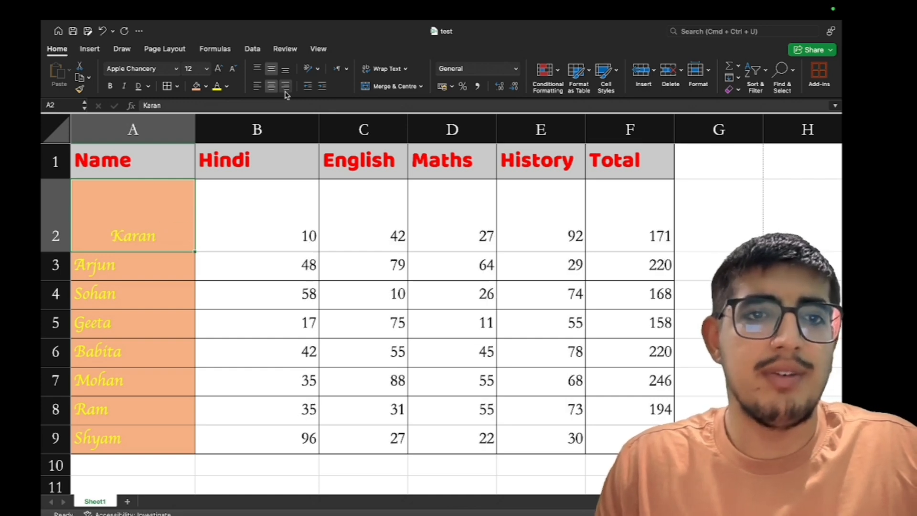
key("super+z")
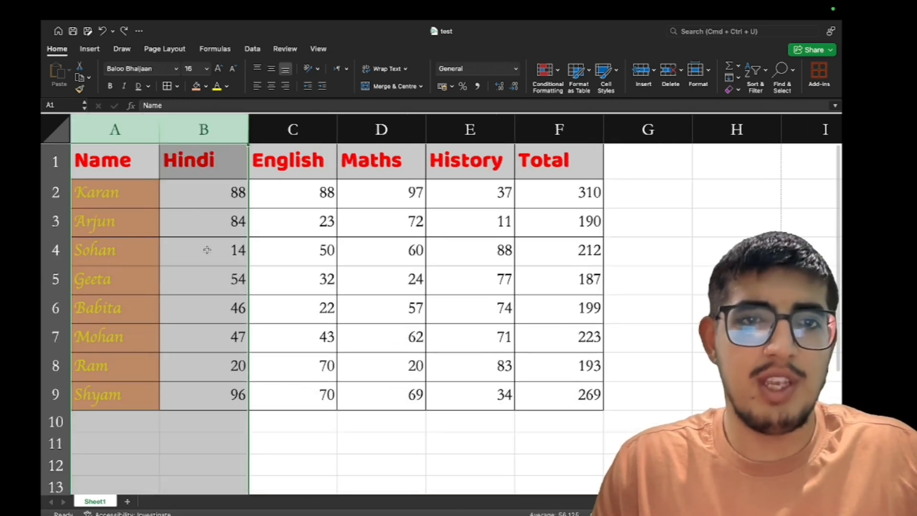
Centre the marks and totals in B2:F9 horizontally and vertically
left_click_drag(199, 194, 547, 403)
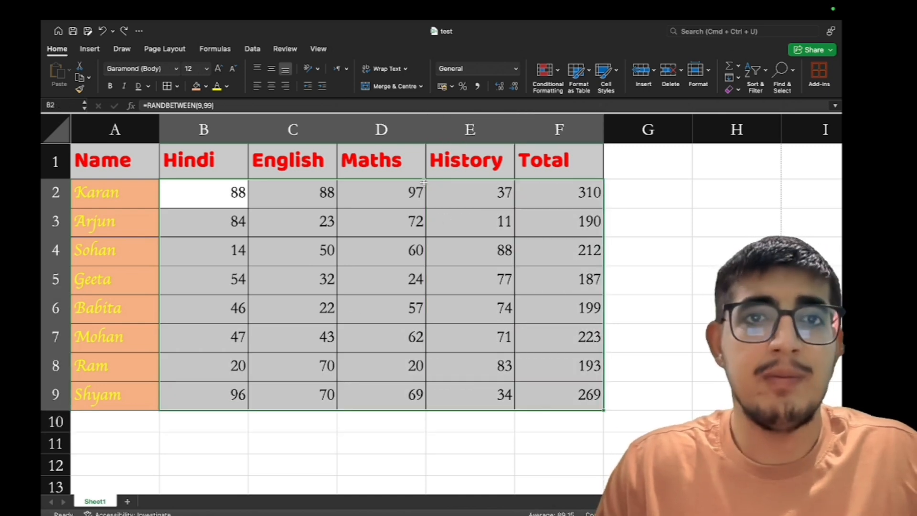
left_click(271, 86)
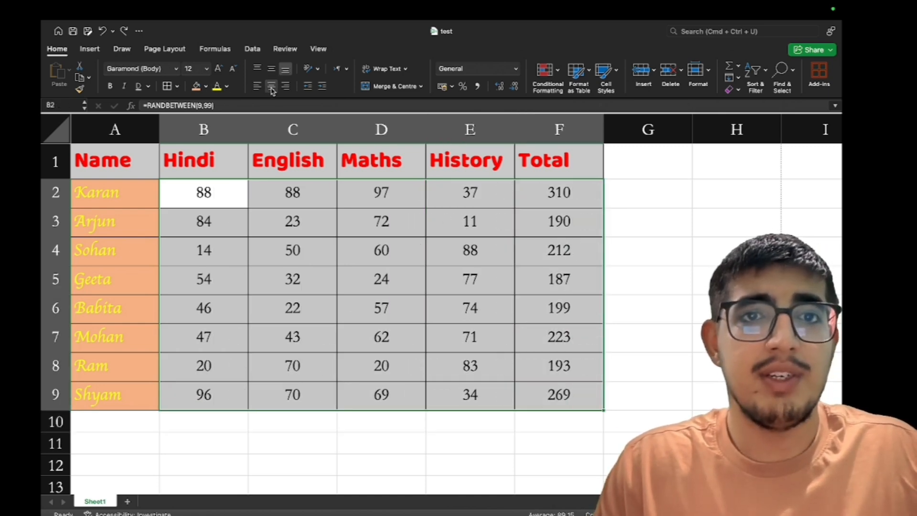
left_click(271, 69)
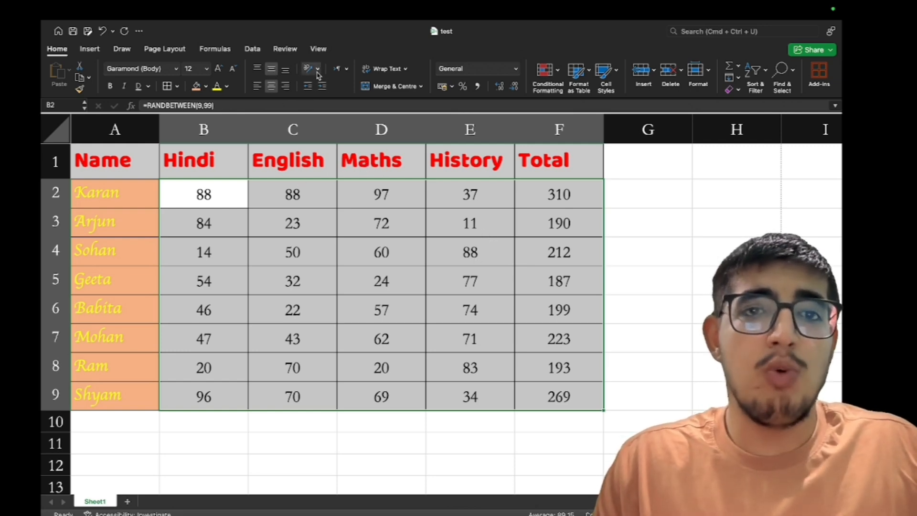
left_click_drag(127, 168, 559, 161)
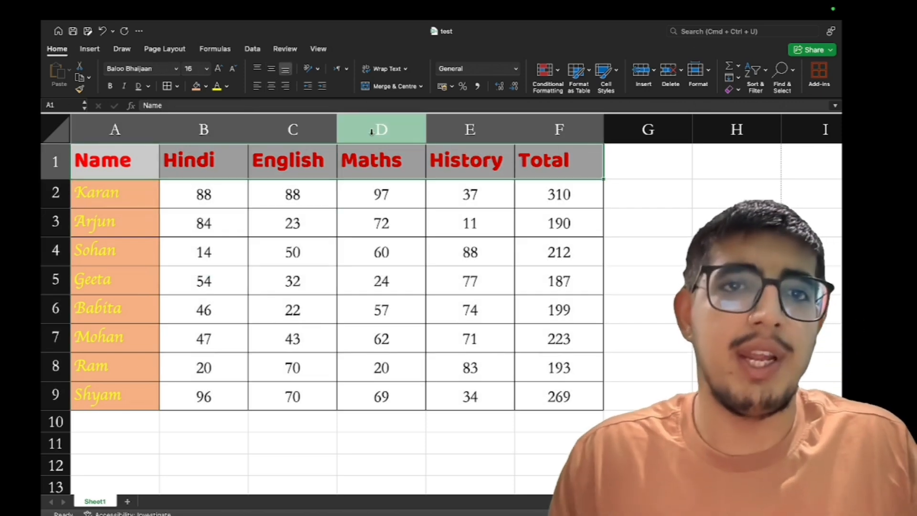
Try anticlockwise and clockwise angles on the header text, leaving it horizontal
left_click(316, 69)
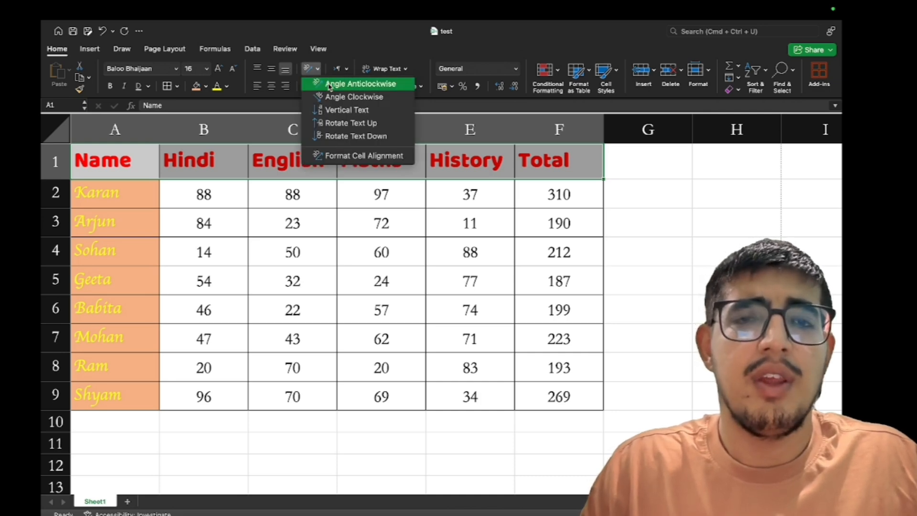
left_click(329, 85)
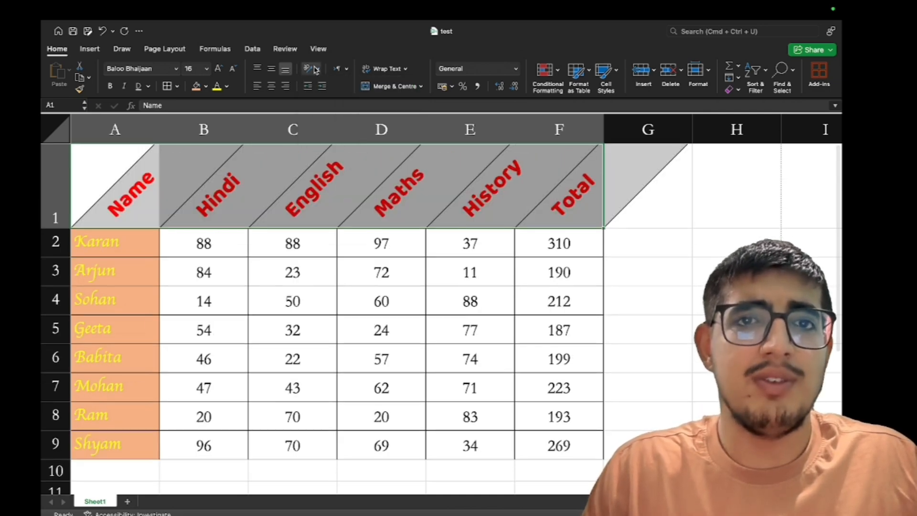
left_click(315, 68)
left_click(330, 85)
left_click(315, 68)
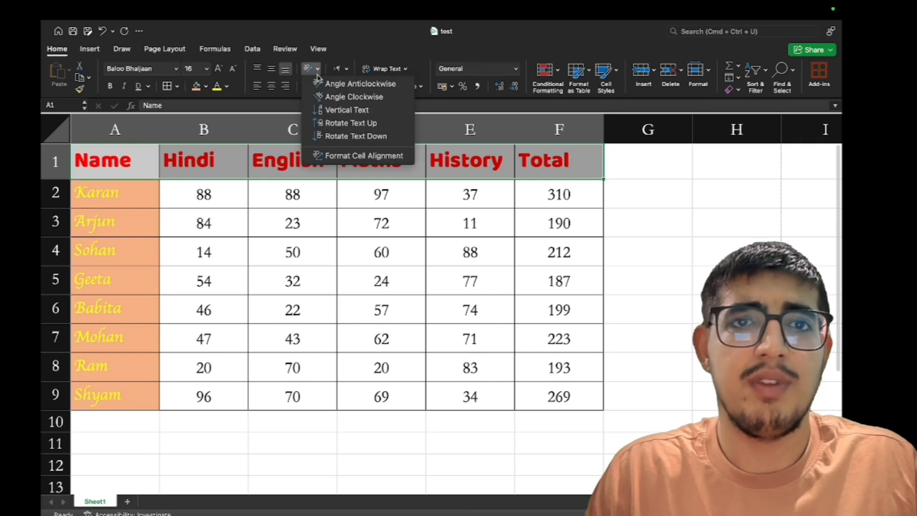
left_click(334, 96)
left_click(315, 69)
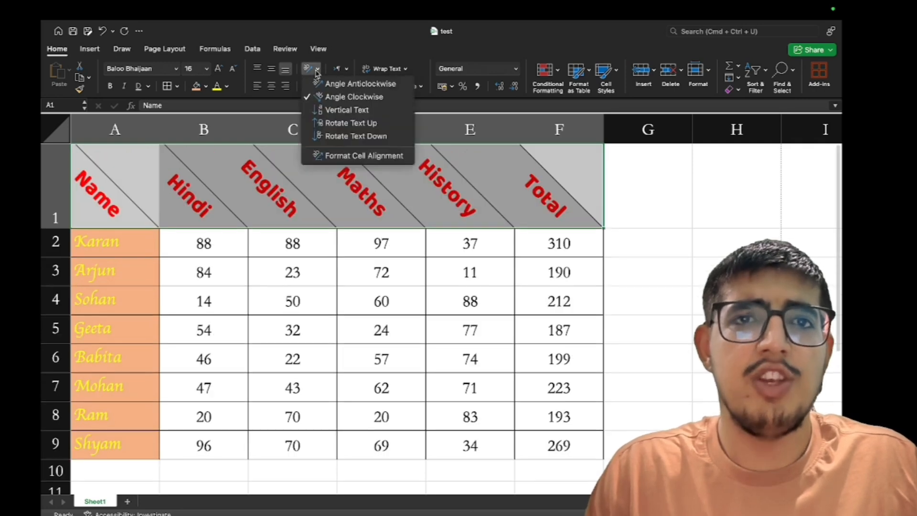
left_click(325, 95)
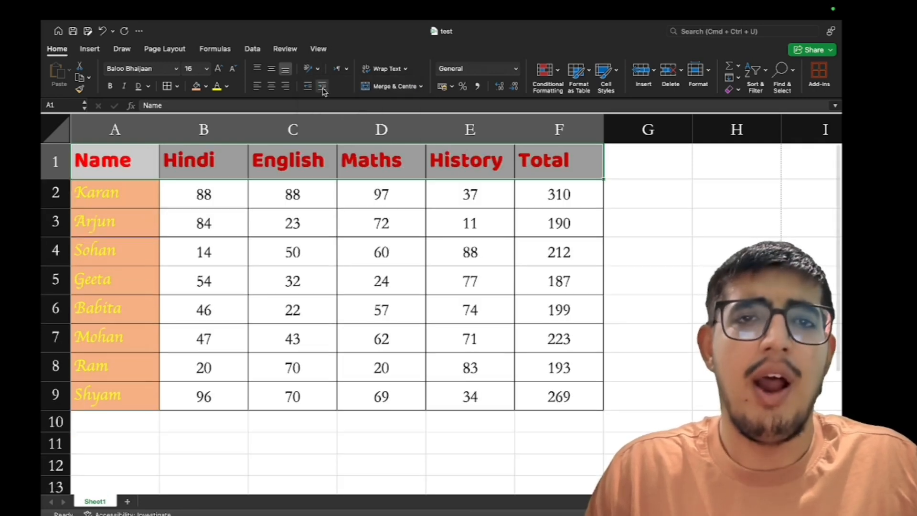
Indent the header text twice, then remove the indent again
left_click(323, 87)
left_click(322, 87)
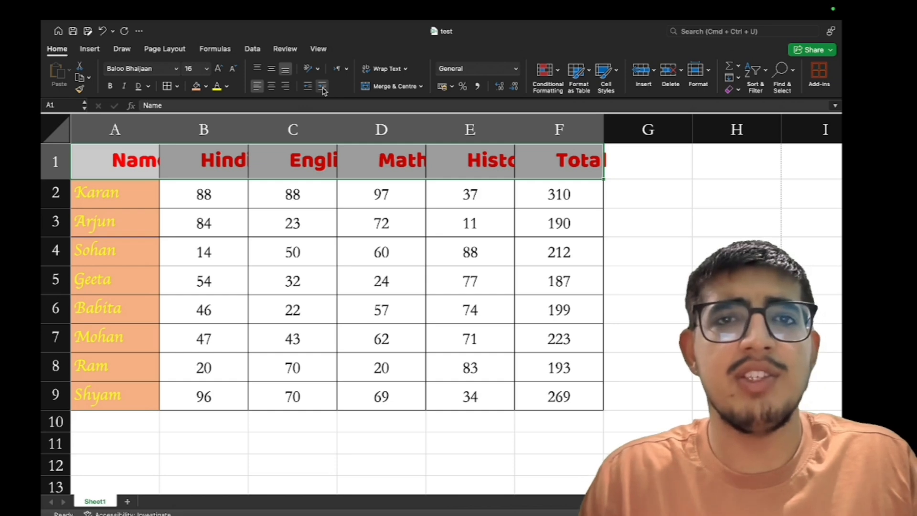
left_click(309, 87)
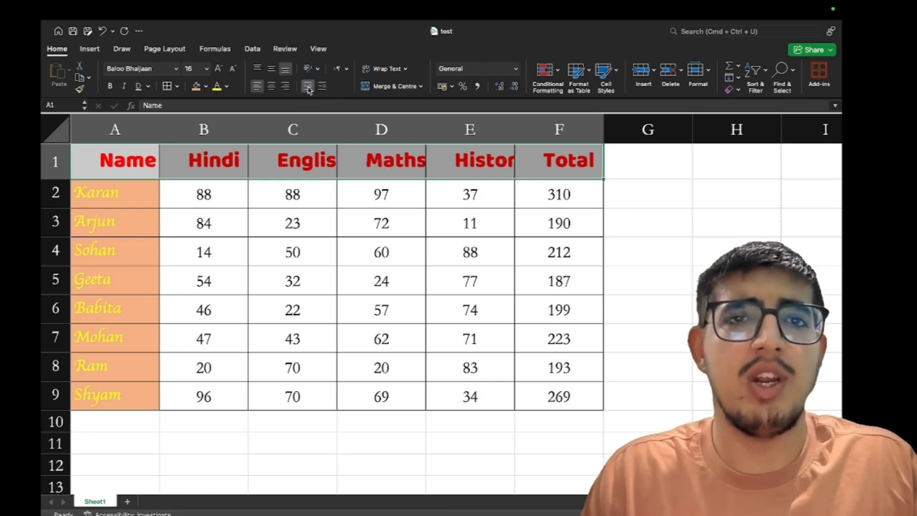
left_click(309, 88)
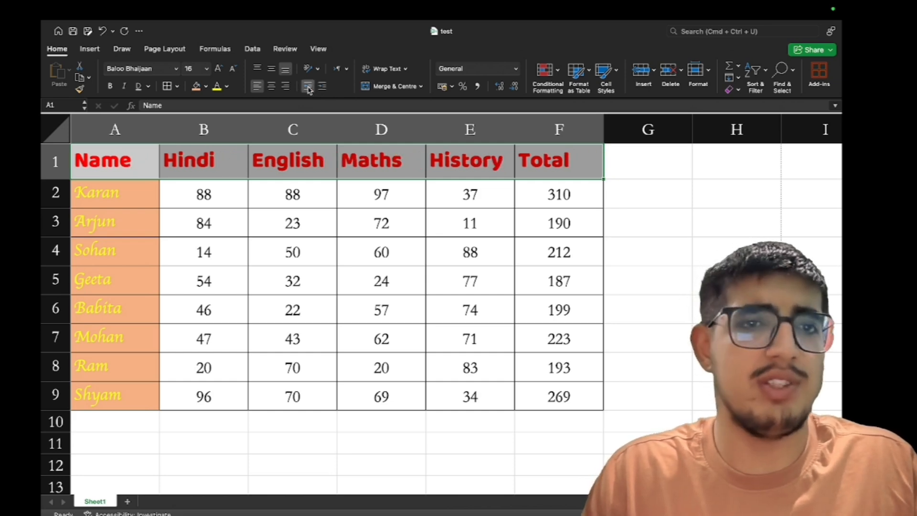
Set the A1:F1 header text direction to Right to Left, then to Context
left_click(342, 70)
left_click(348, 70)
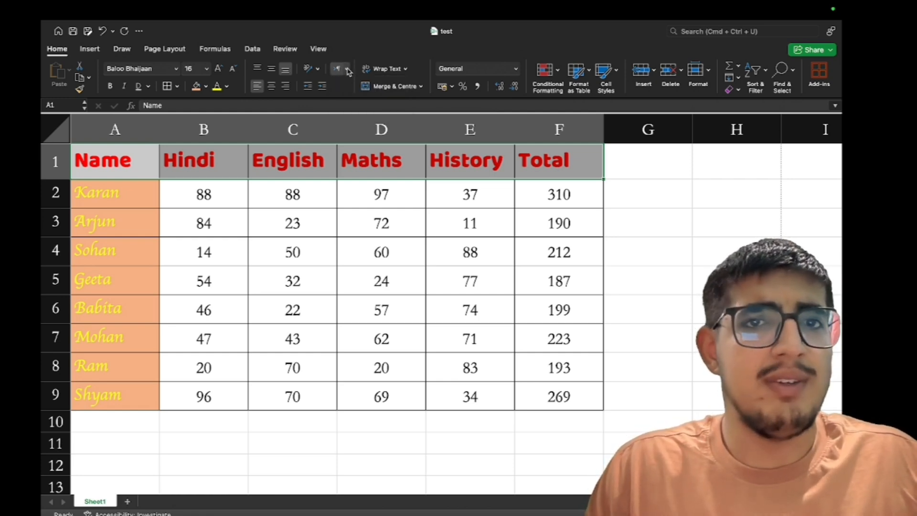
left_click(349, 70)
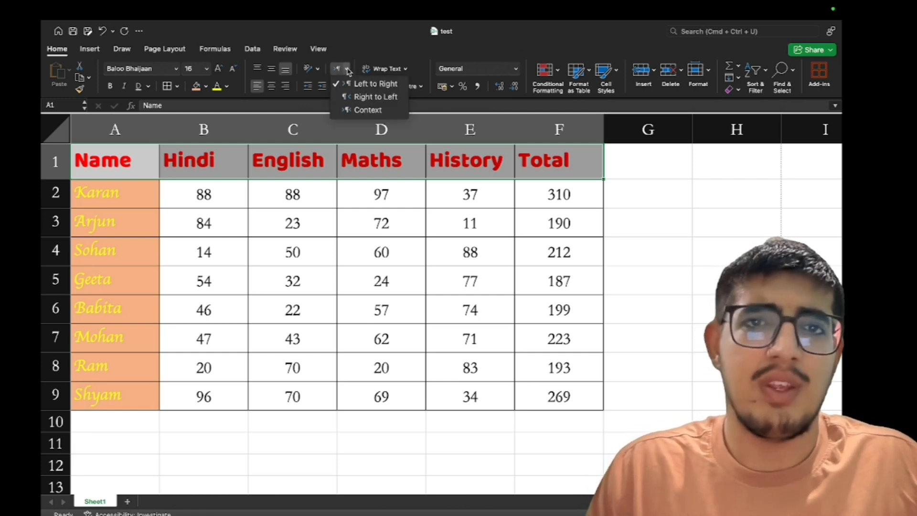
left_click(362, 95)
left_click(346, 70)
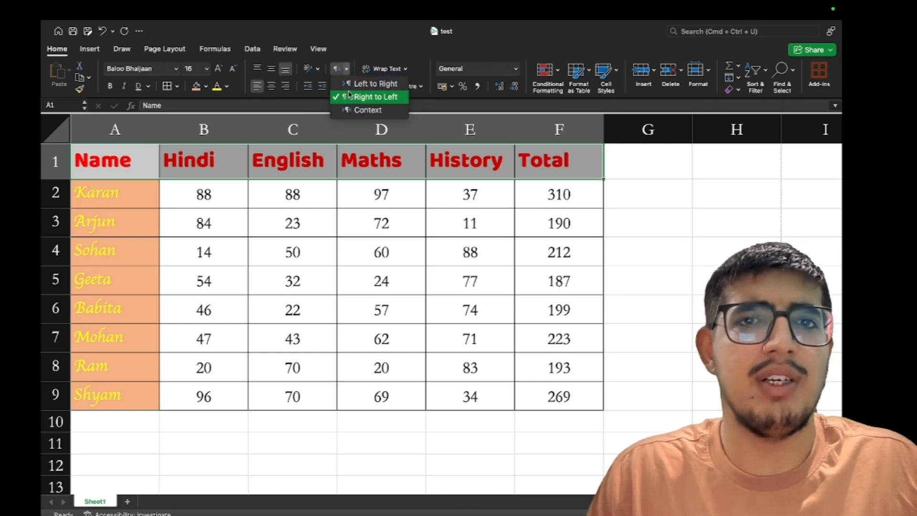
left_click(351, 108)
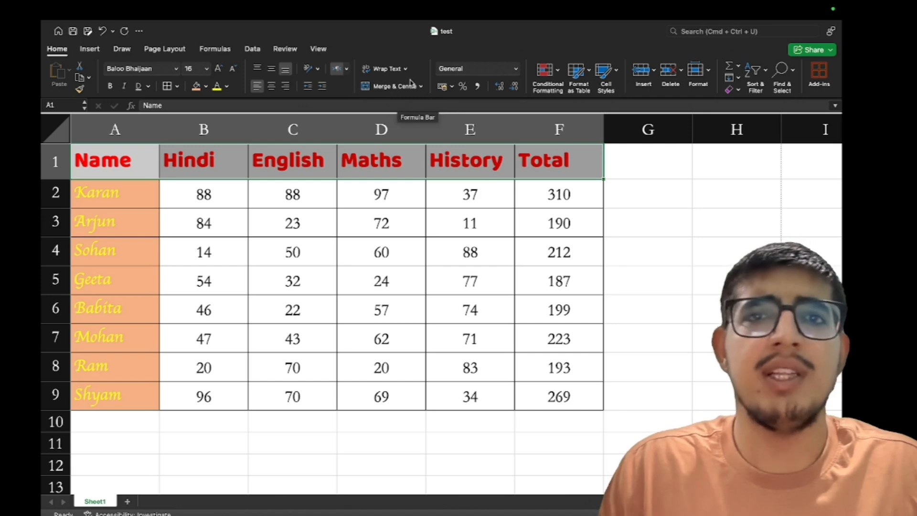
left_click(643, 200)
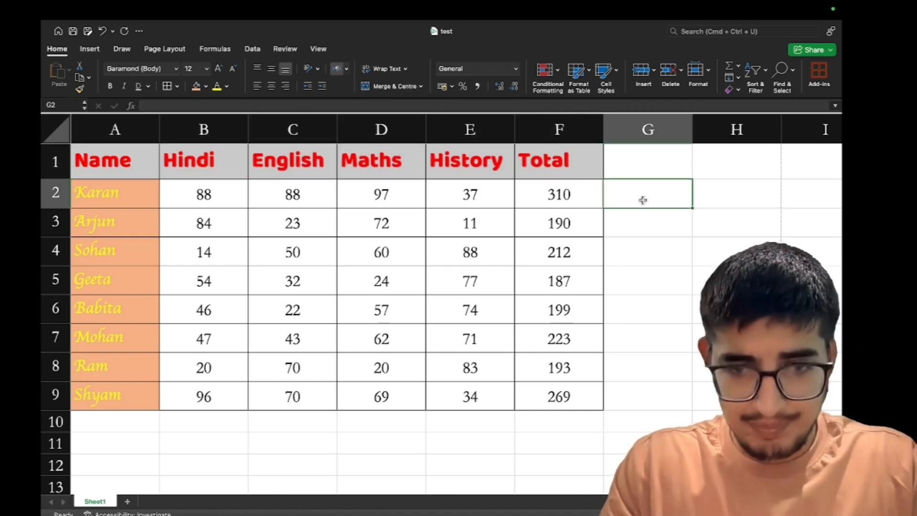
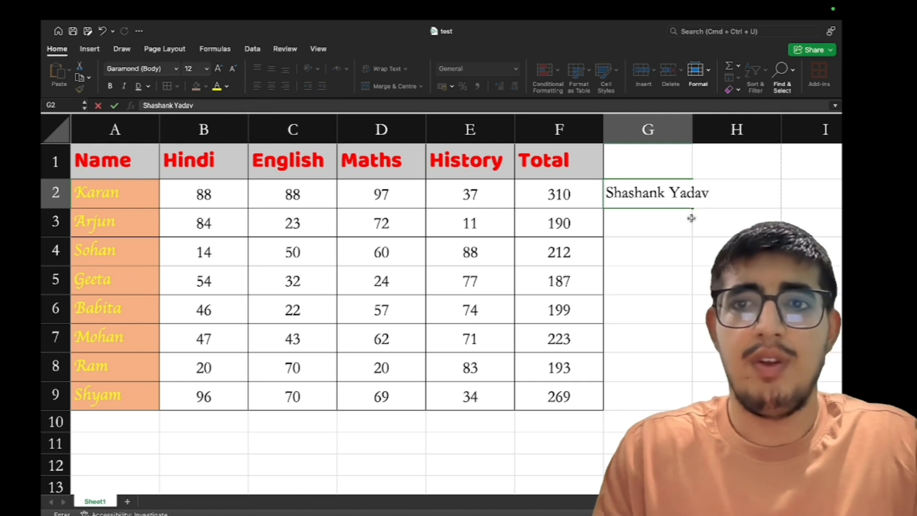
Enter the person's full name in G2, correcting a typo before committing
key("Return")
left_click(666, 196)
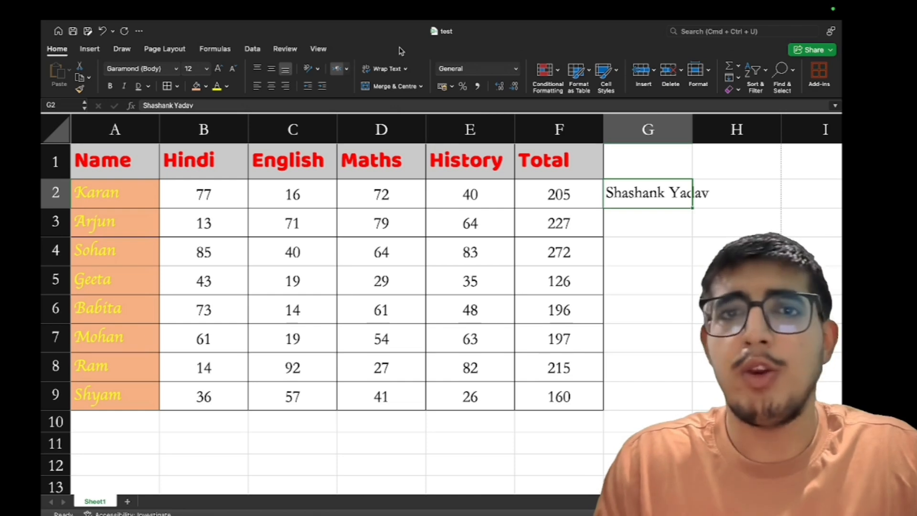
left_click(386, 69)
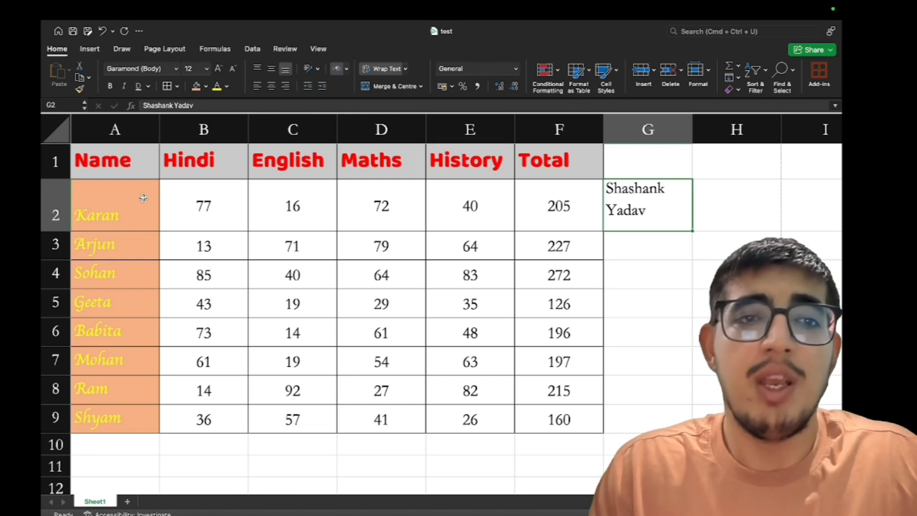
left_click(406, 69)
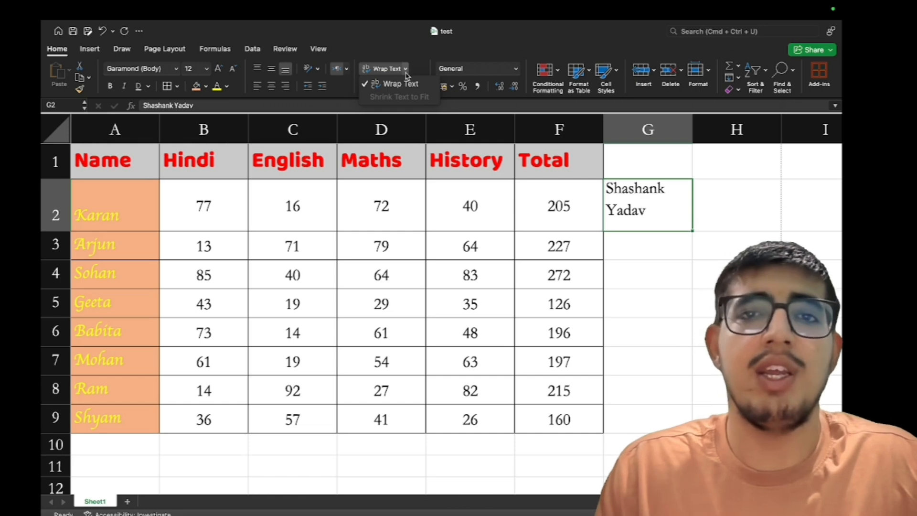
left_click(404, 84)
left_click(407, 69)
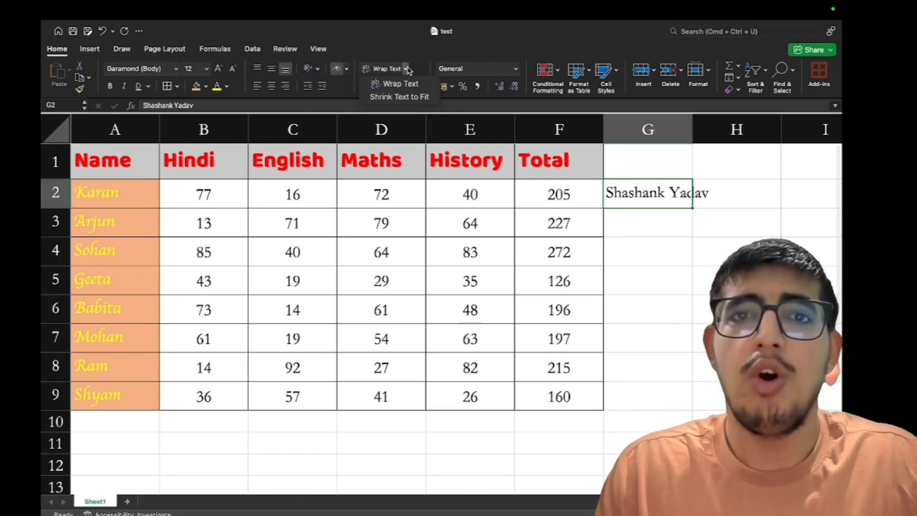
left_click(405, 97)
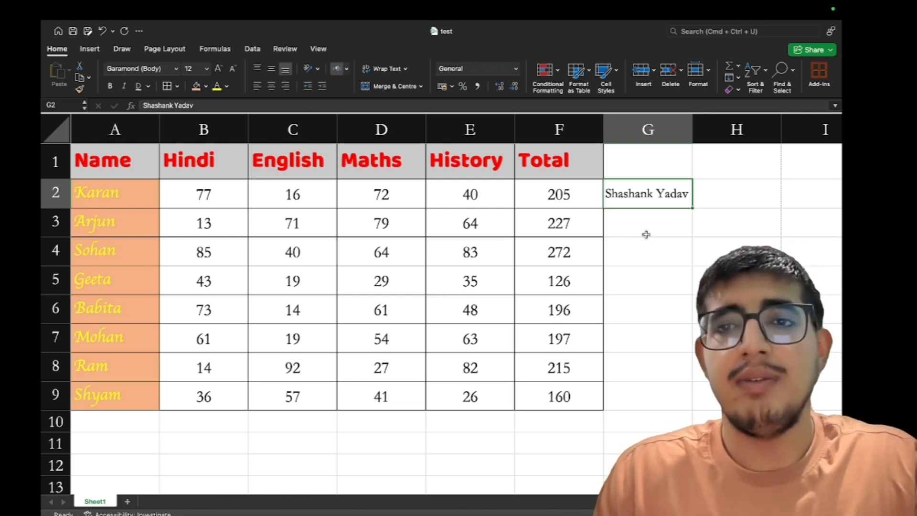
left_click(406, 69)
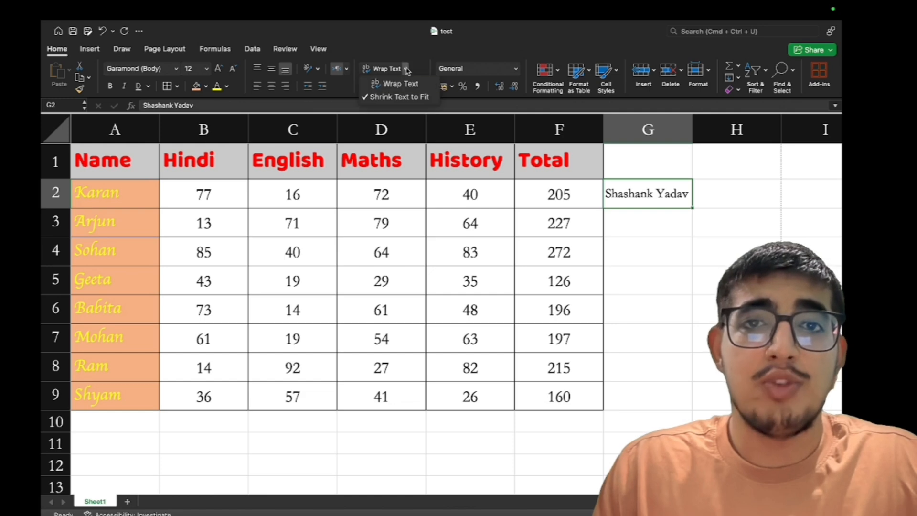
left_click(407, 97)
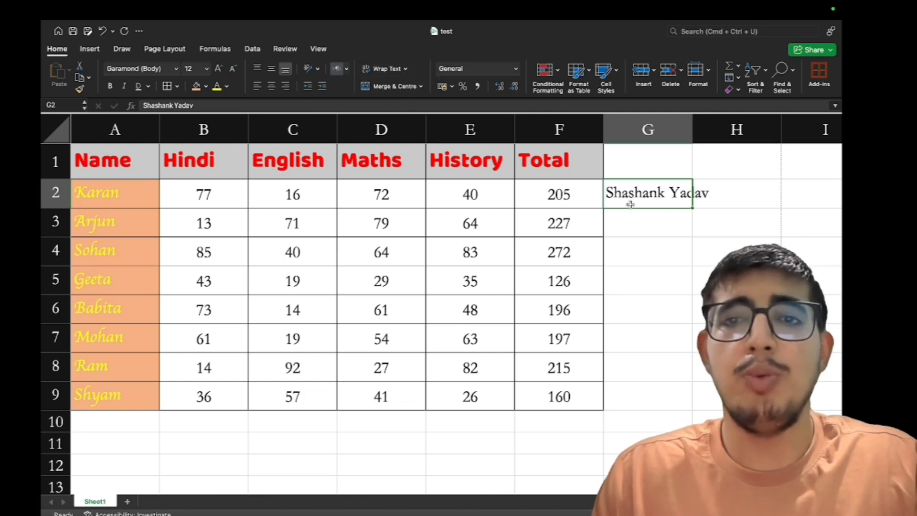
scroll(631, 205, "right", 5)
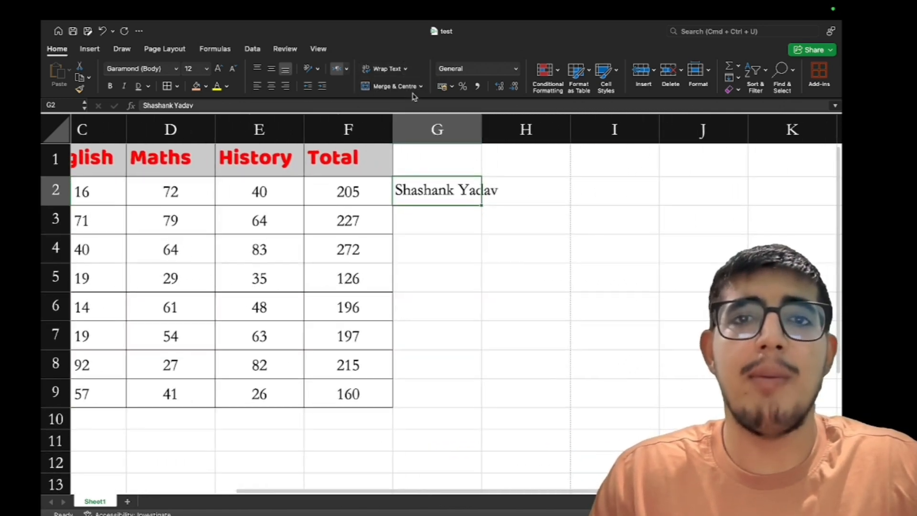
left_click(463, 223)
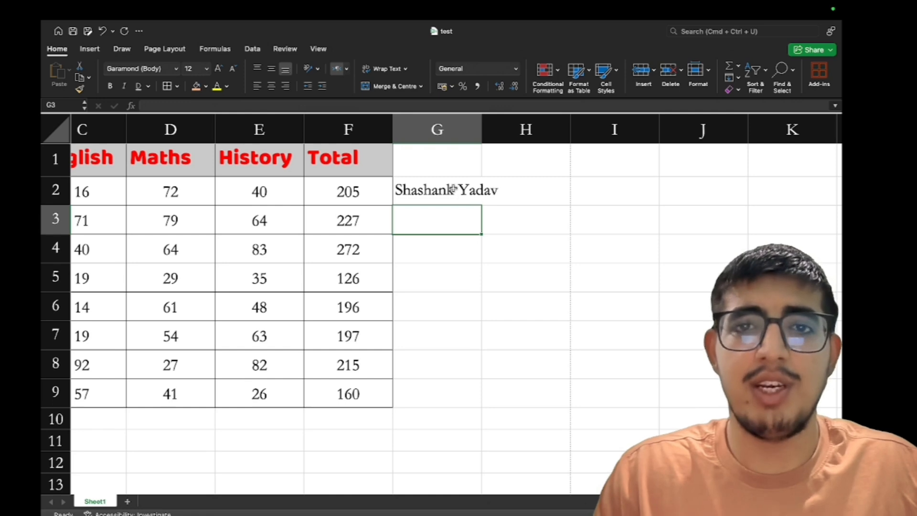
left_click_drag(453, 190, 616, 250)
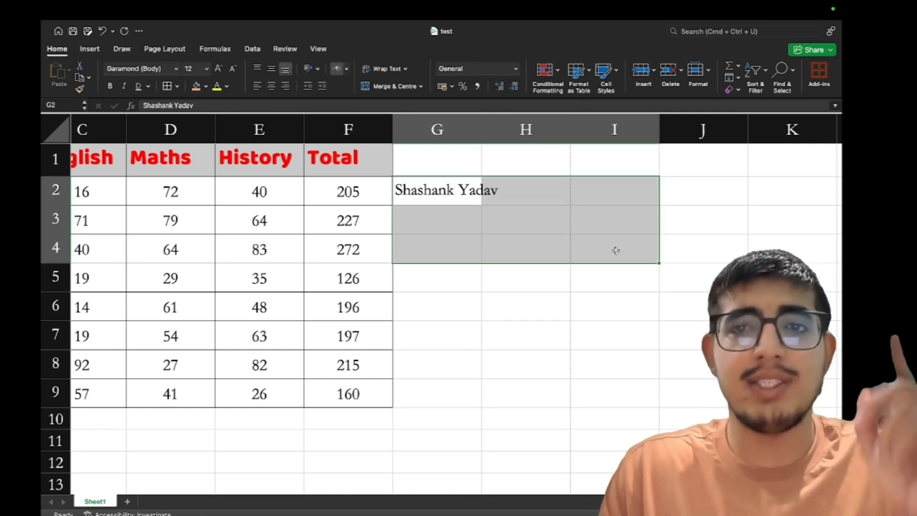
left_click(404, 87)
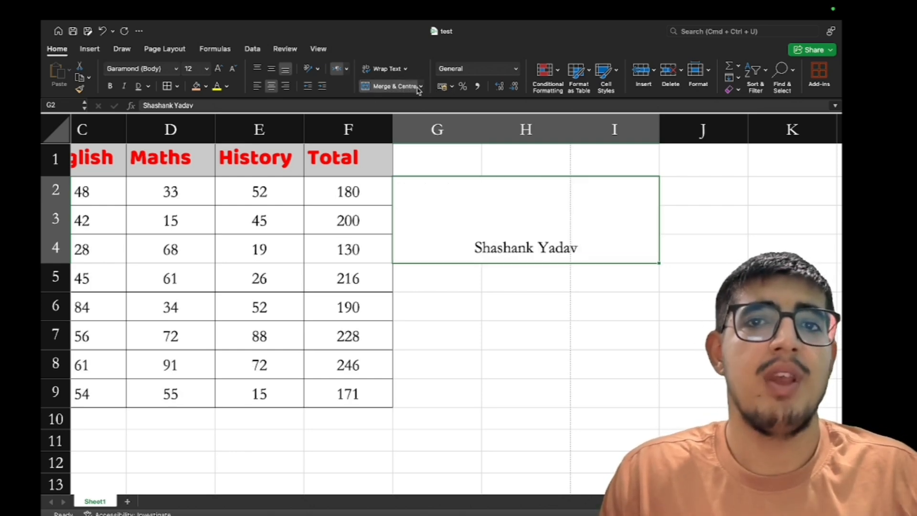
key("super+z")
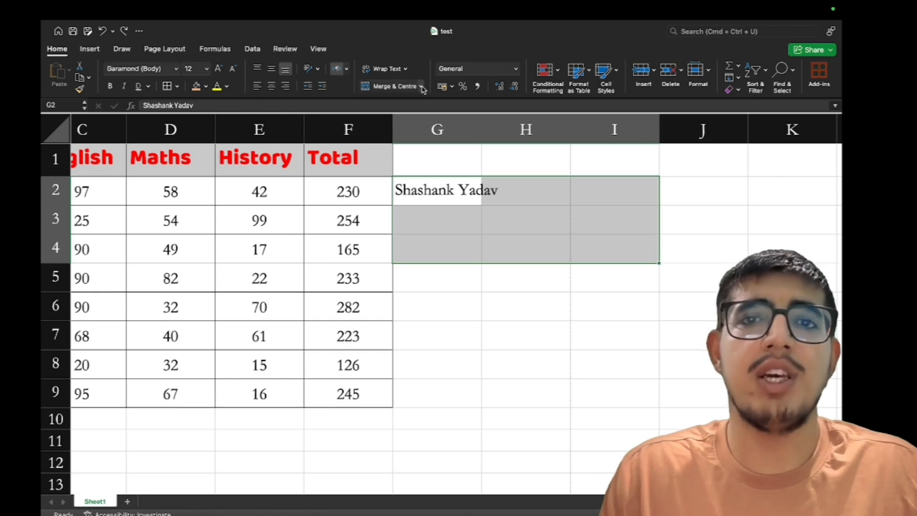
left_click(421, 87)
left_click(415, 115)
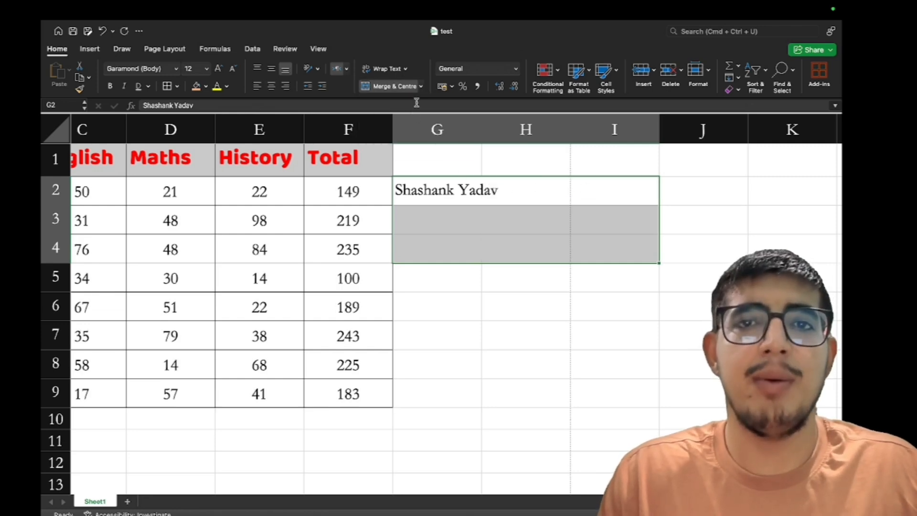
key("super+z")
left_click(421, 87)
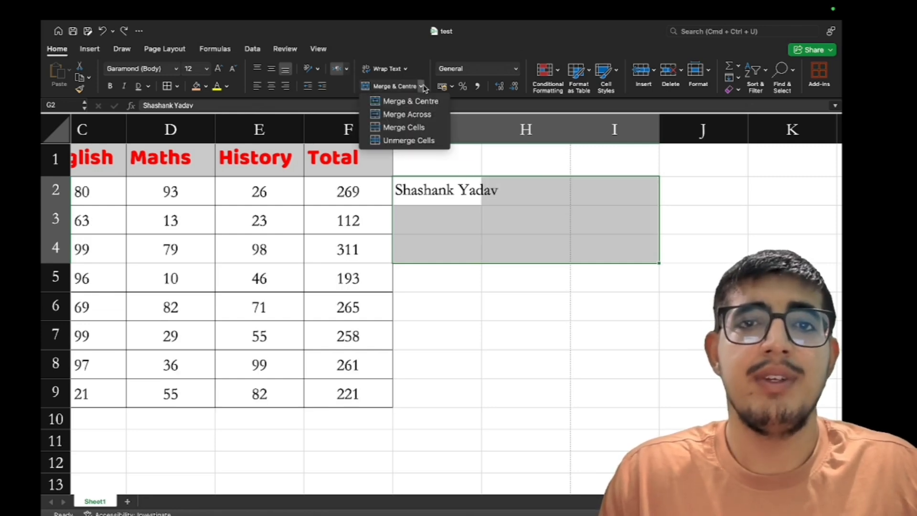
left_click(419, 130)
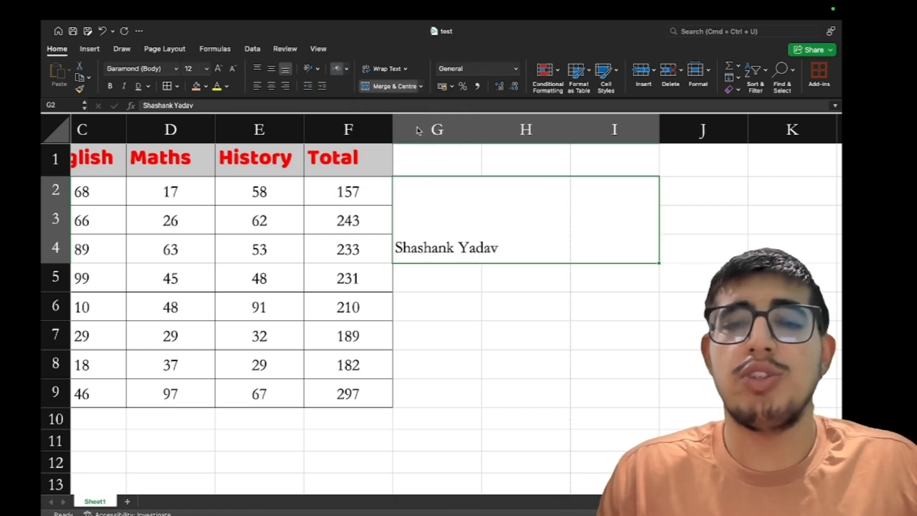
left_click(420, 87)
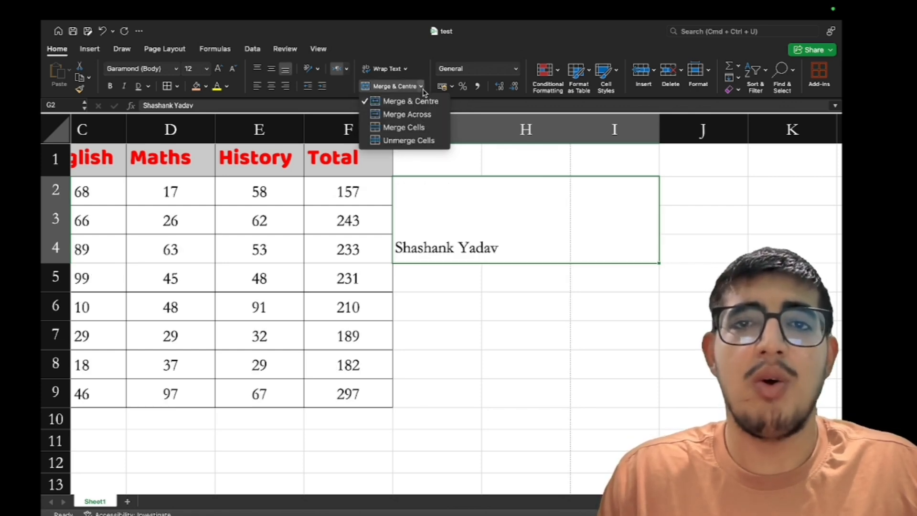
left_click(410, 141)
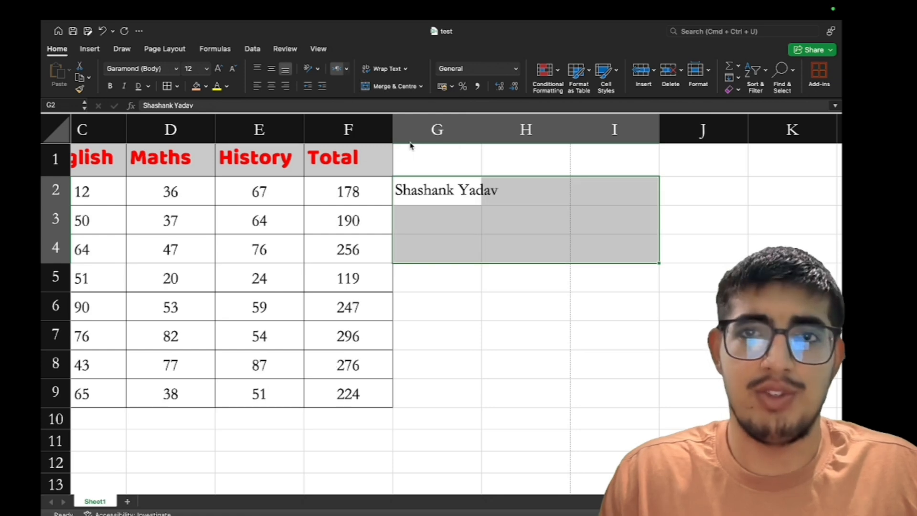
scroll(410, 145, "left", 5)
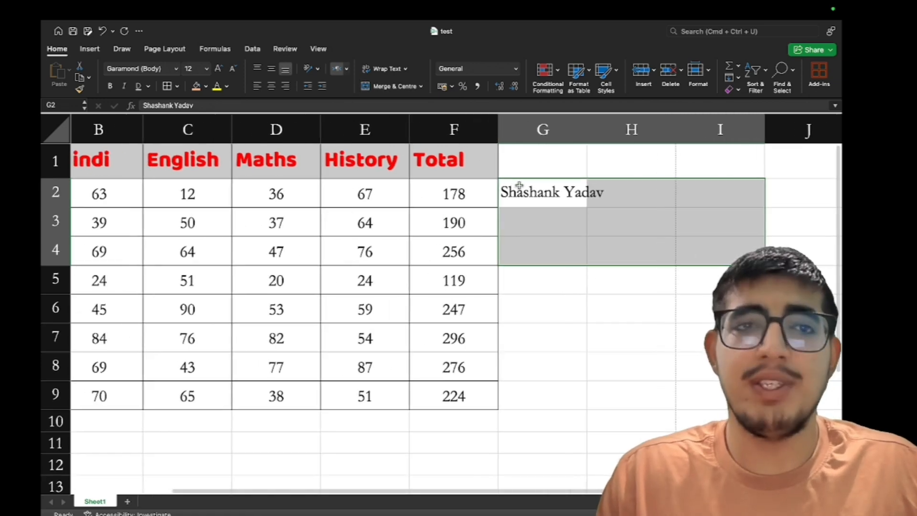
scroll(519, 186, "left", 3)
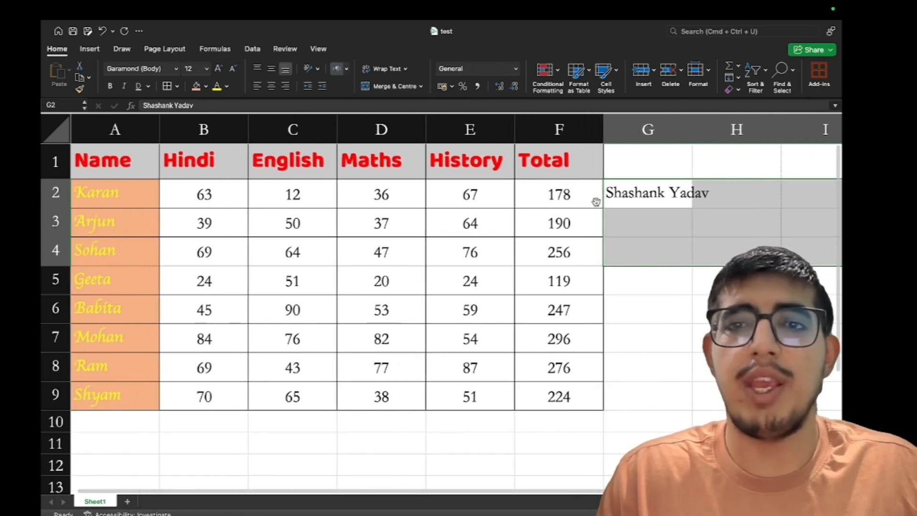
Delete the name from G2, leaving G2 selected
key("Delete")
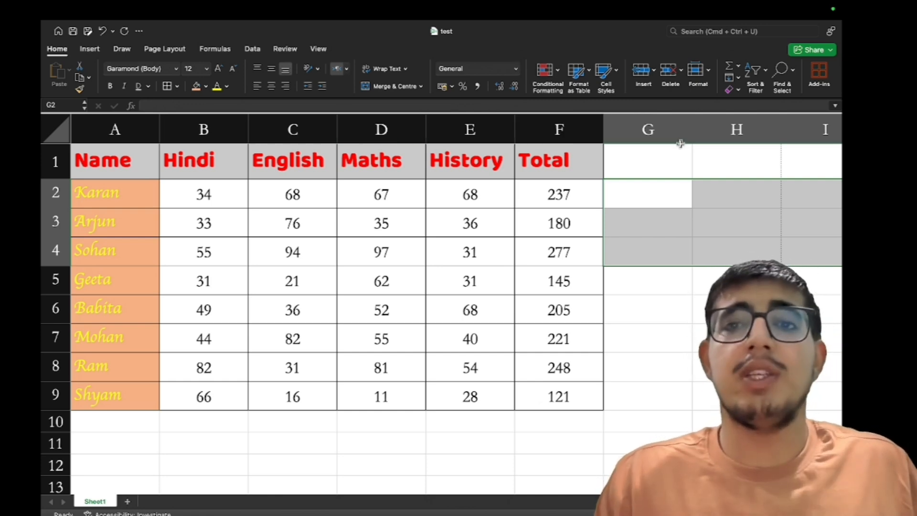
left_click(678, 190)
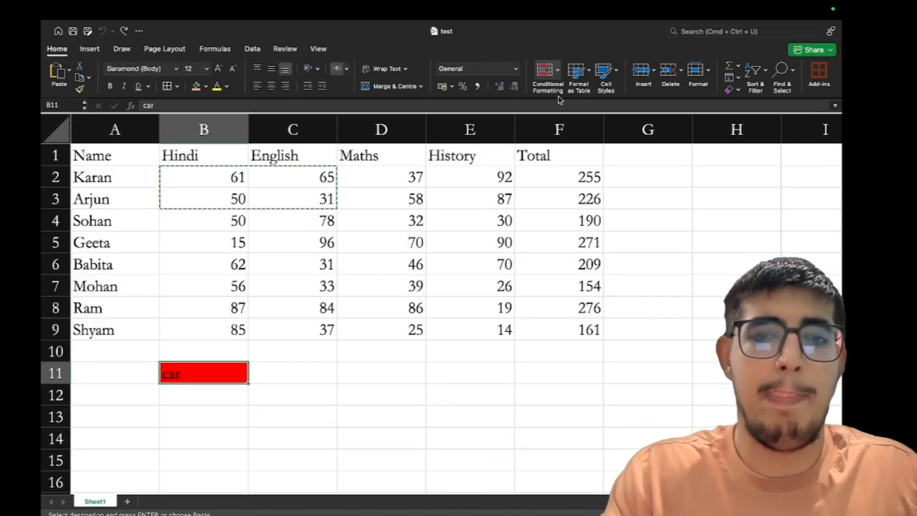
key("Delete")
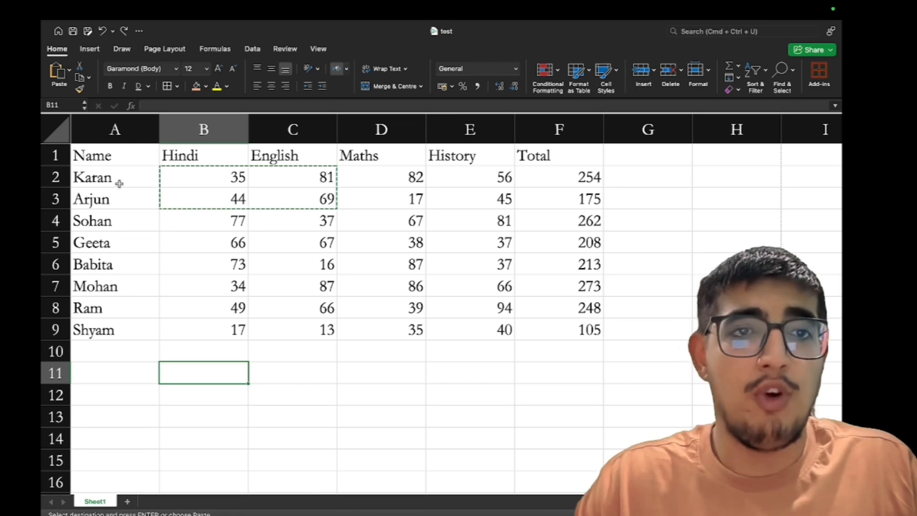
left_click_drag(125, 154, 421, 234)
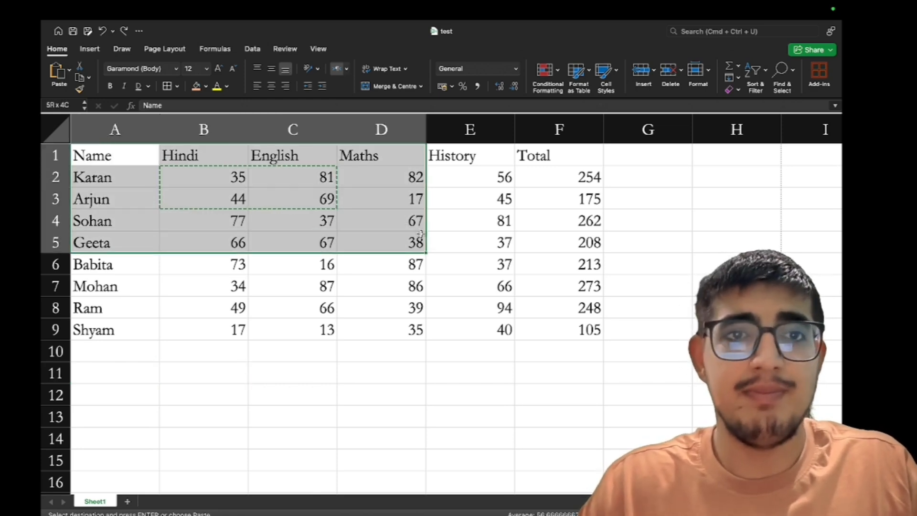
left_click(128, 154)
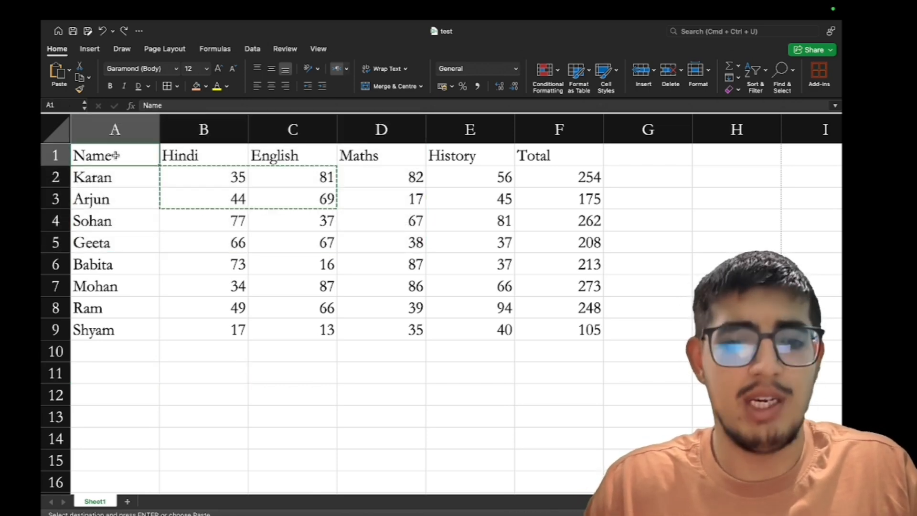
mouse_move(133, 161)
left_mouse_down()
mouse_move(315, 201)
mouse_move(548, 324)
left_mouse_up()
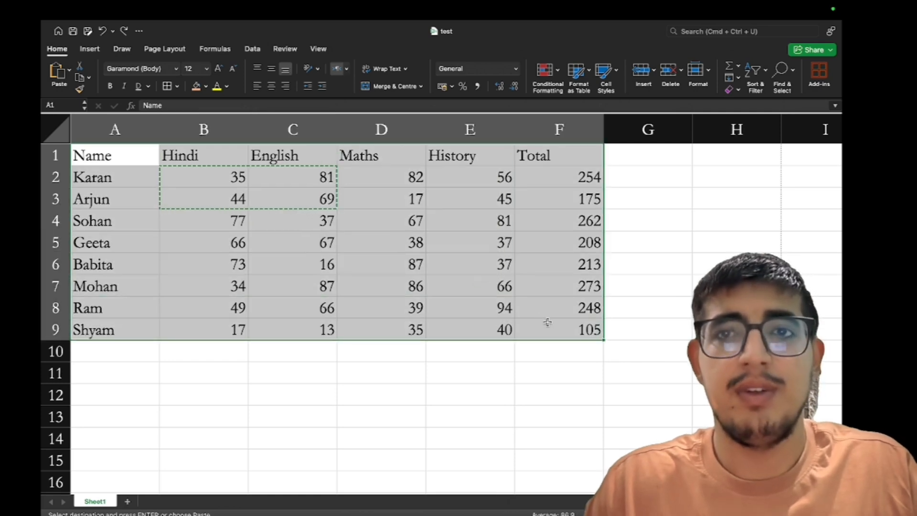
left_click(582, 85)
left_click(620, 124)
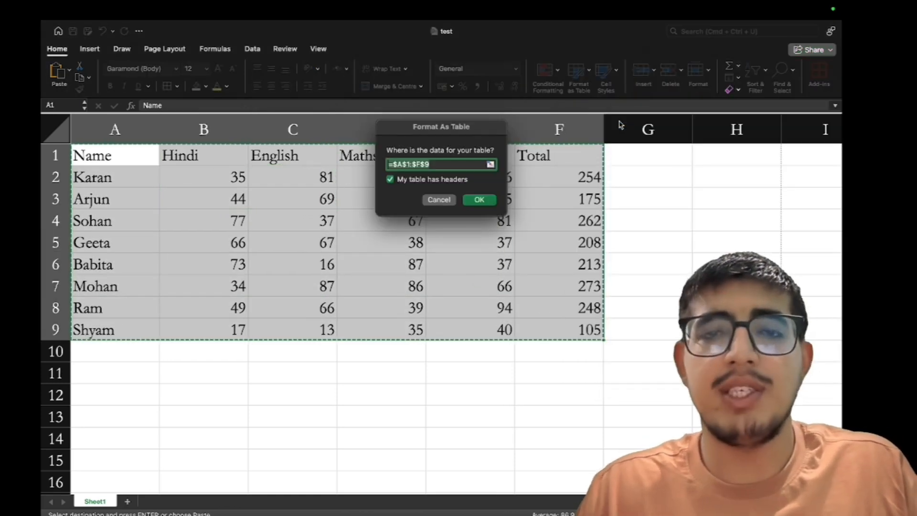
left_click(438, 200)
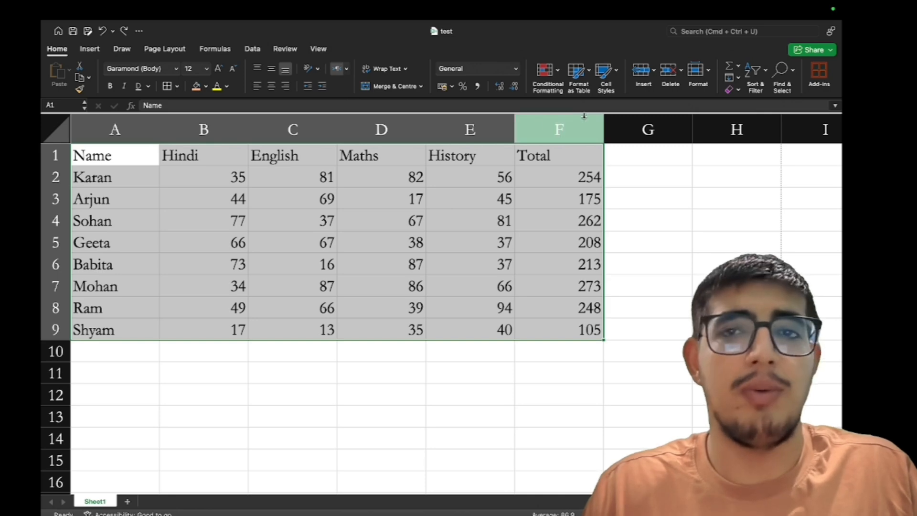
left_click(578, 85)
left_click(620, 125)
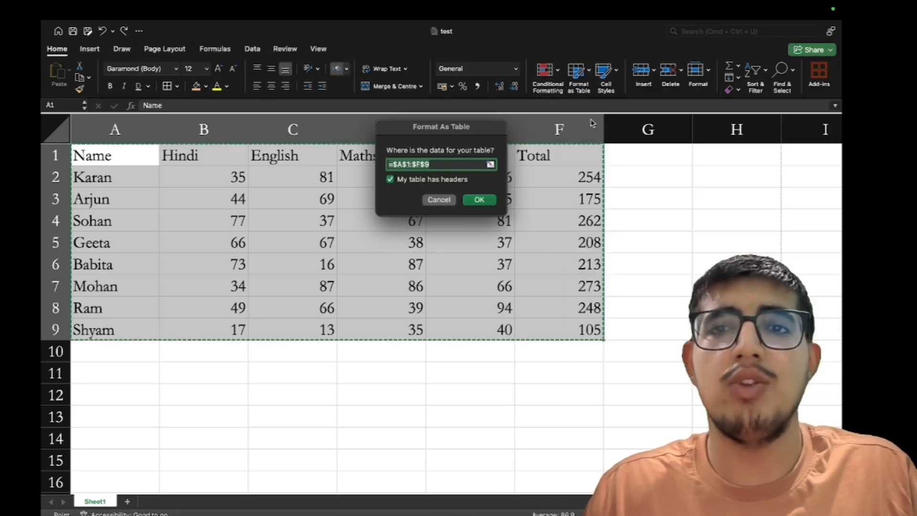
left_click(479, 199)
key("super+z")
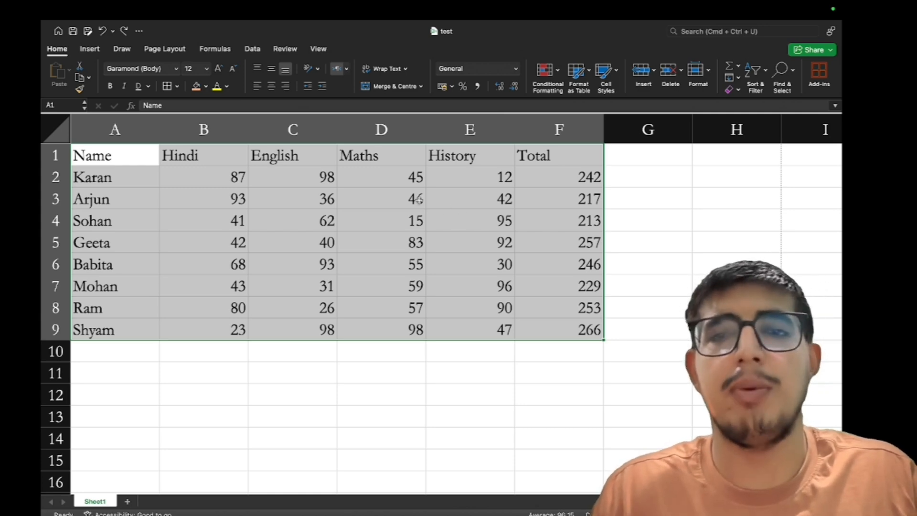
Apply the Heading 1 cell style to the header row A1:F1
left_click_drag(127, 154, 256, 158)
left_click_drag(145, 158, 575, 153)
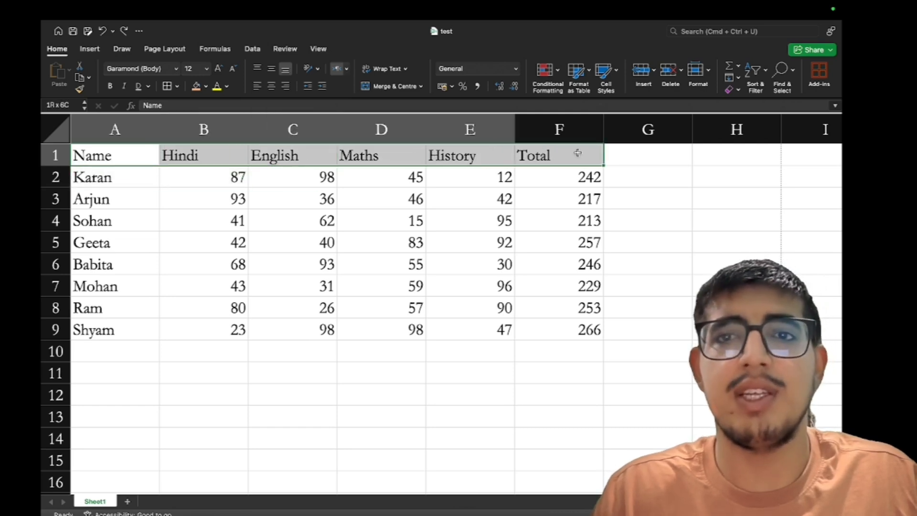
left_click(610, 87)
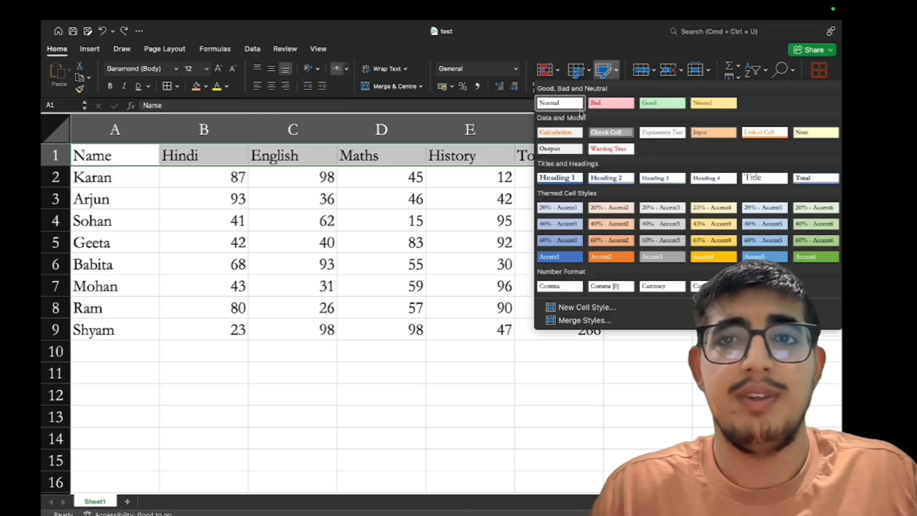
left_click(577, 179)
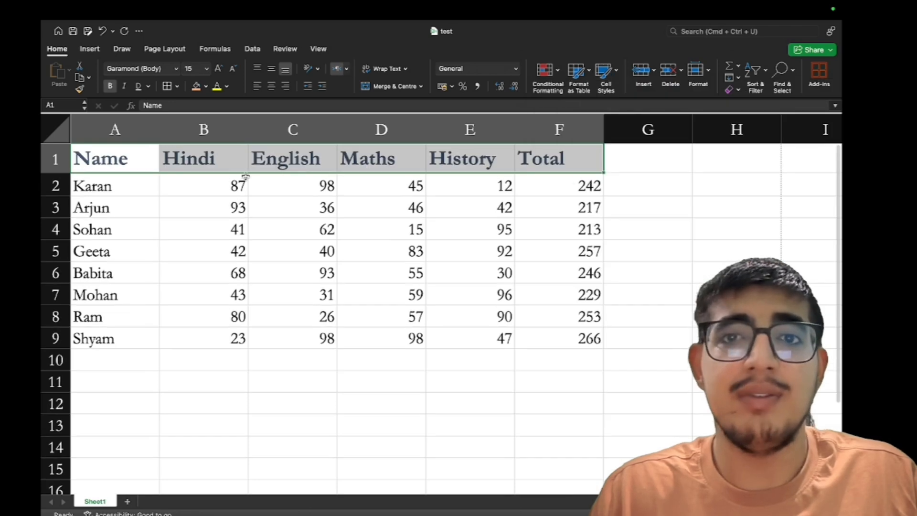
Give the student names in A2:A9 a peach accent cell style
left_click_drag(94, 188, 93, 340)
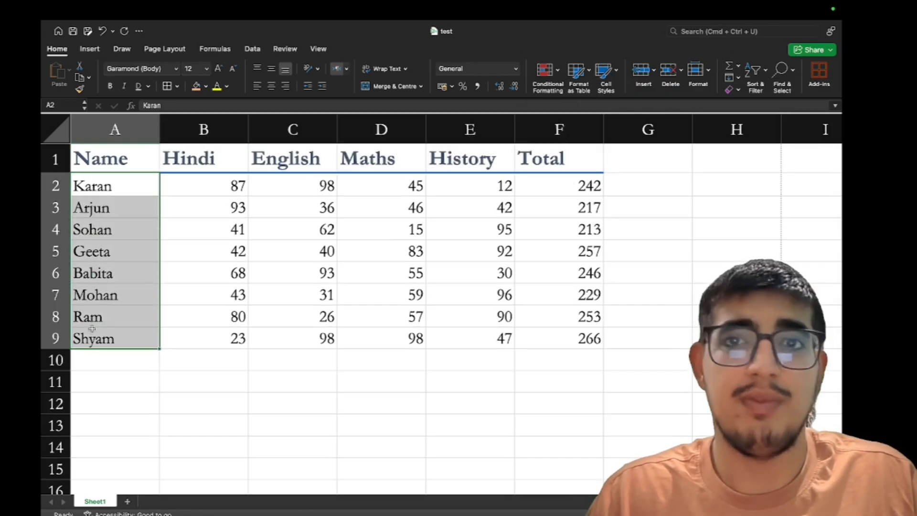
left_click(604, 91)
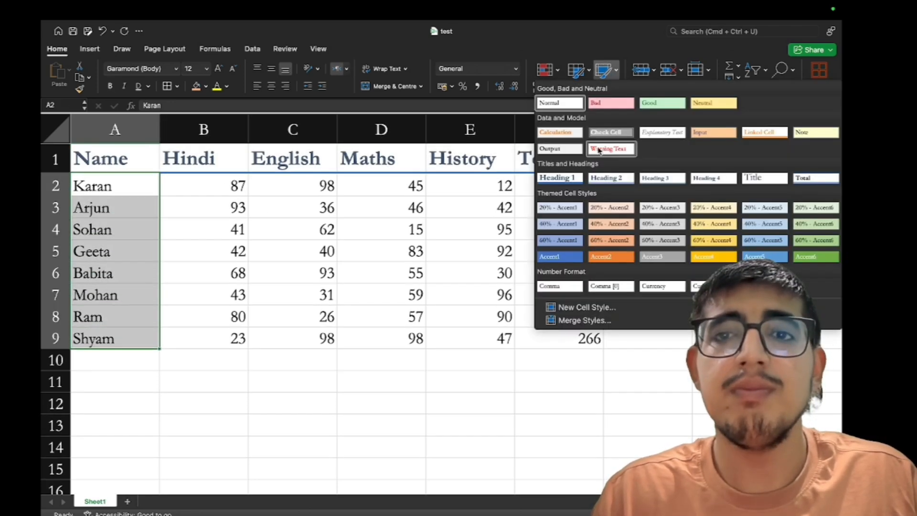
left_click(615, 230)
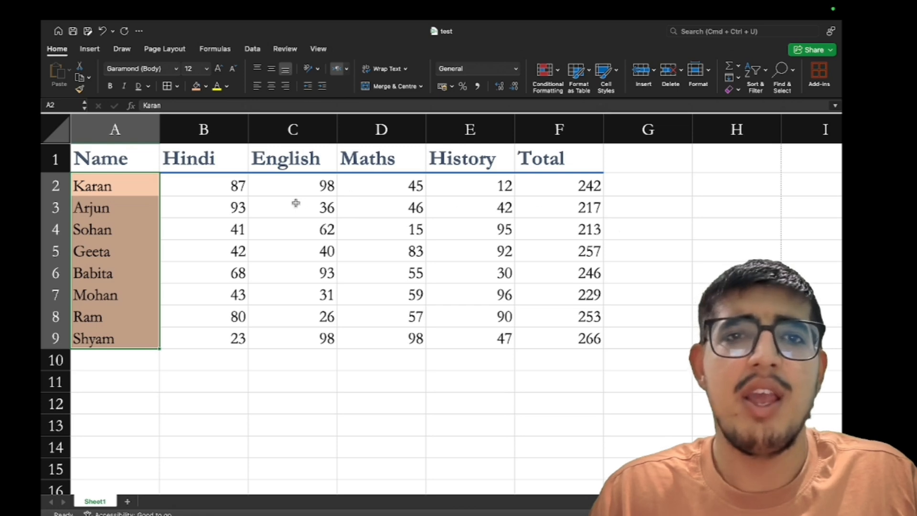
Give the subject scores the 20% - Accent3 grey cell style
left_click_drag(215, 187, 463, 344)
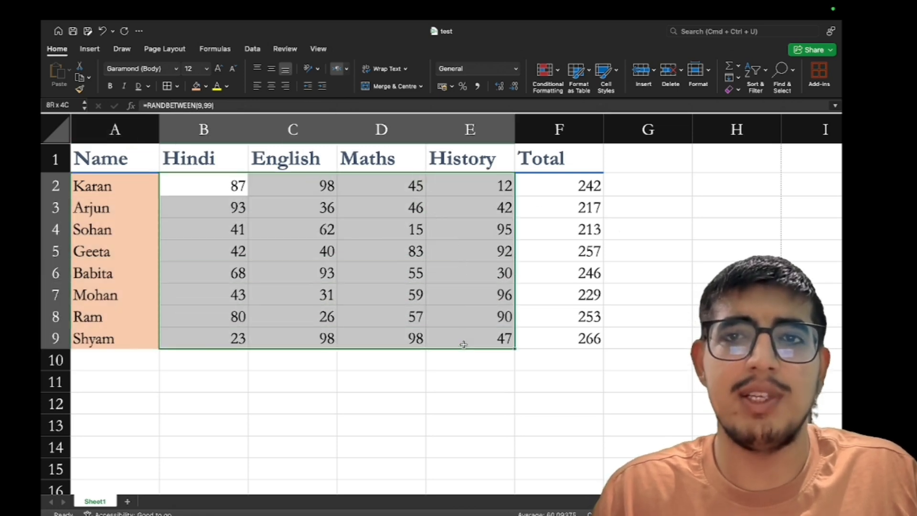
left_click(614, 92)
left_click(667, 206)
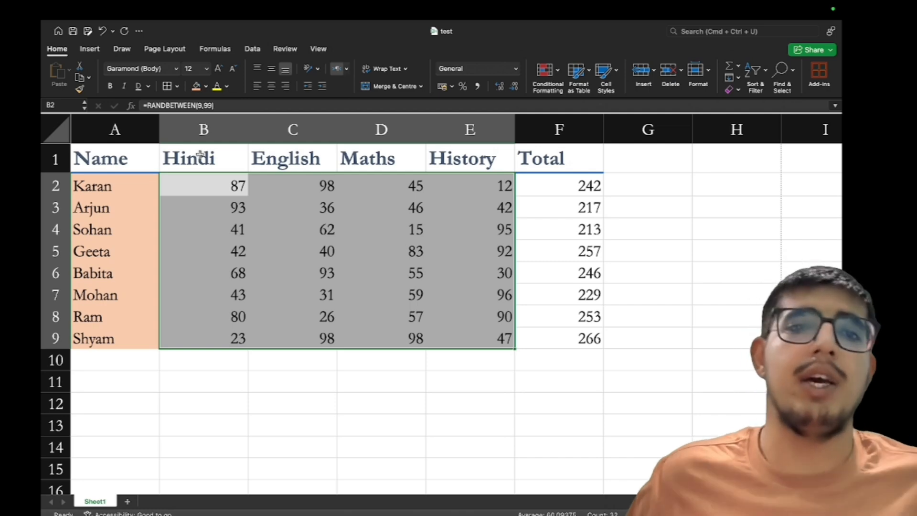
left_click_drag(201, 154, 571, 337)
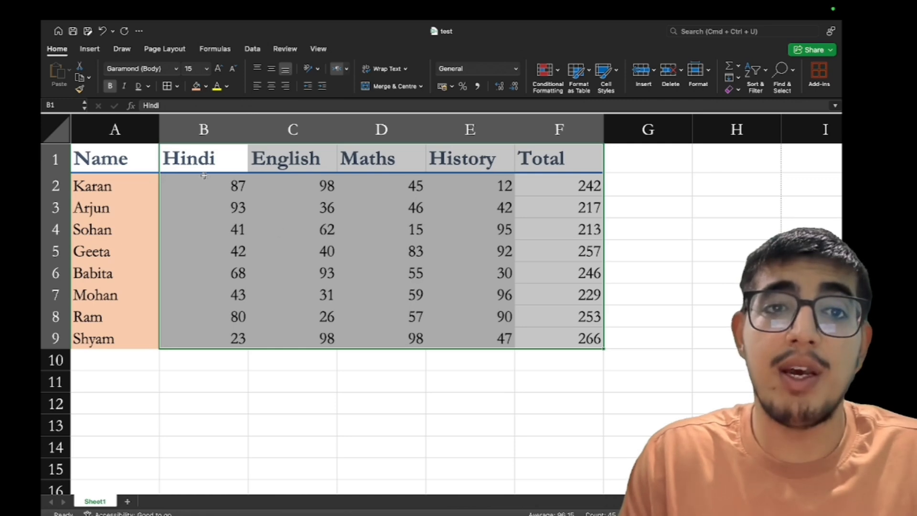
left_click(172, 154)
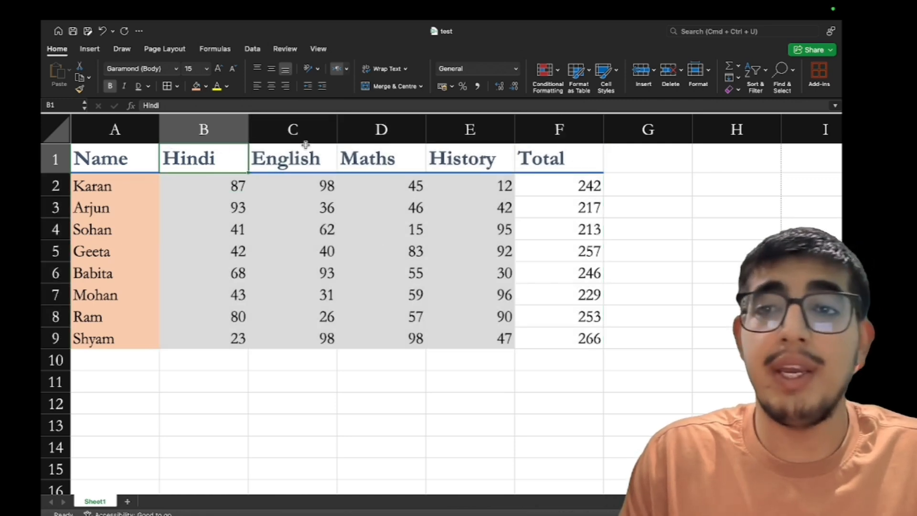
left_click(654, 71)
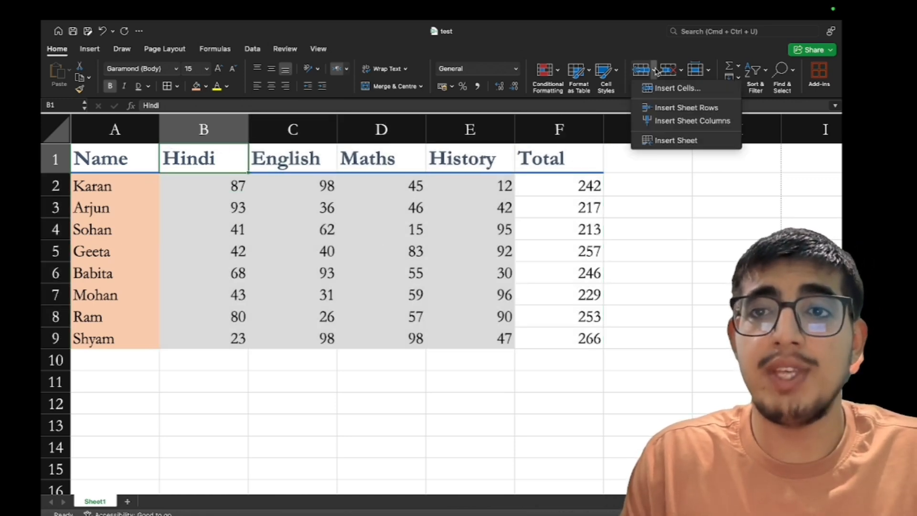
left_click(655, 120)
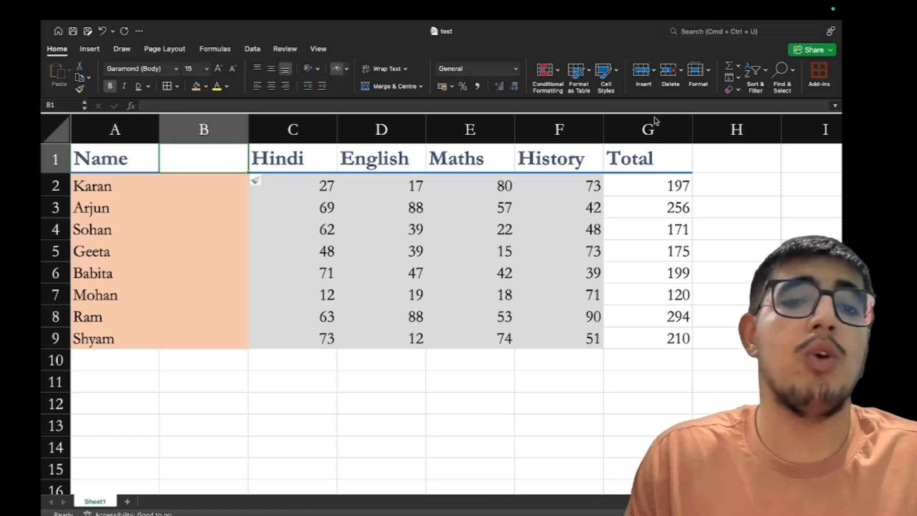
left_click(681, 78)
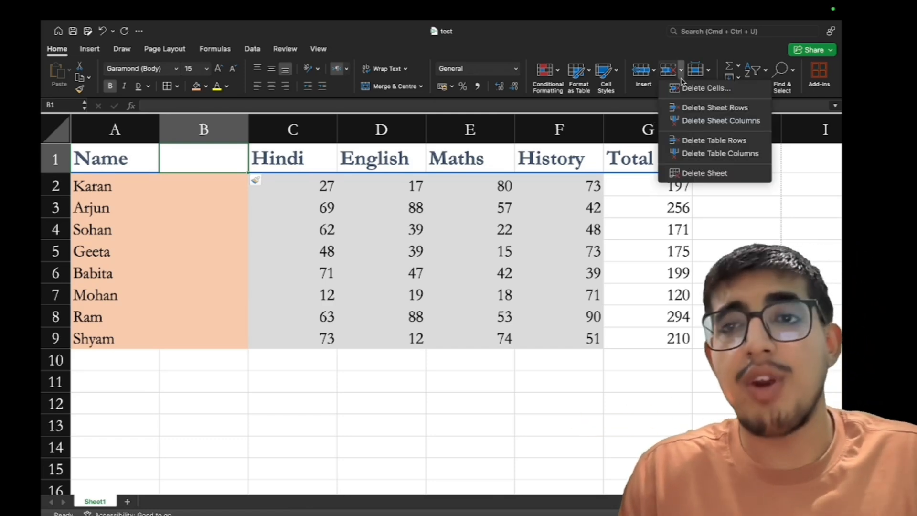
left_click(688, 121)
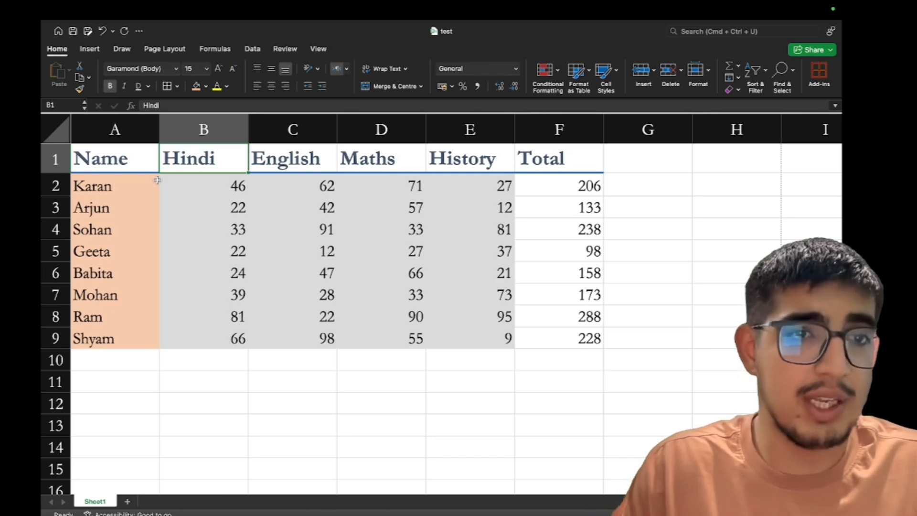
left_click(99, 191)
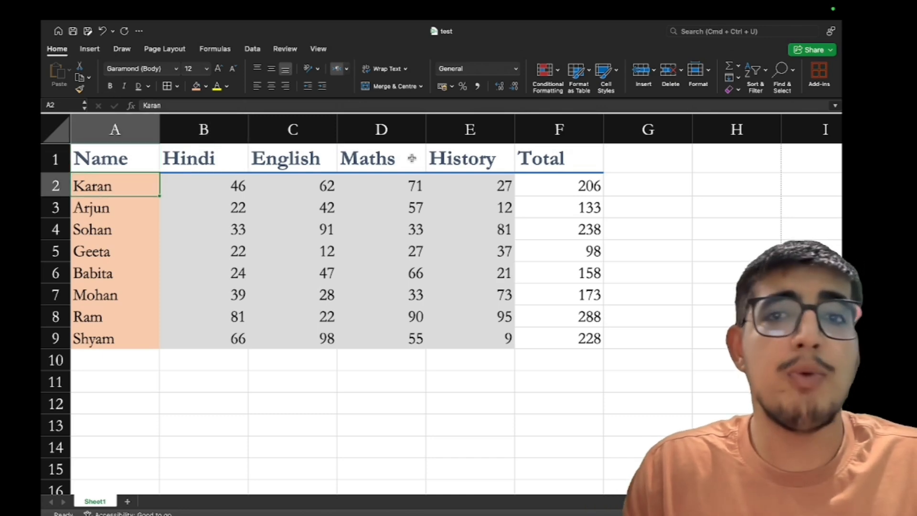
left_click(654, 73)
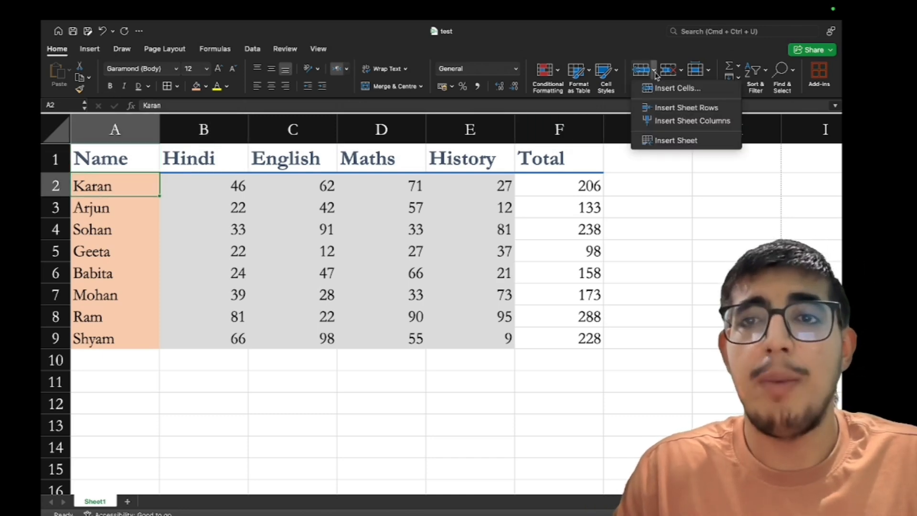
left_click(660, 109)
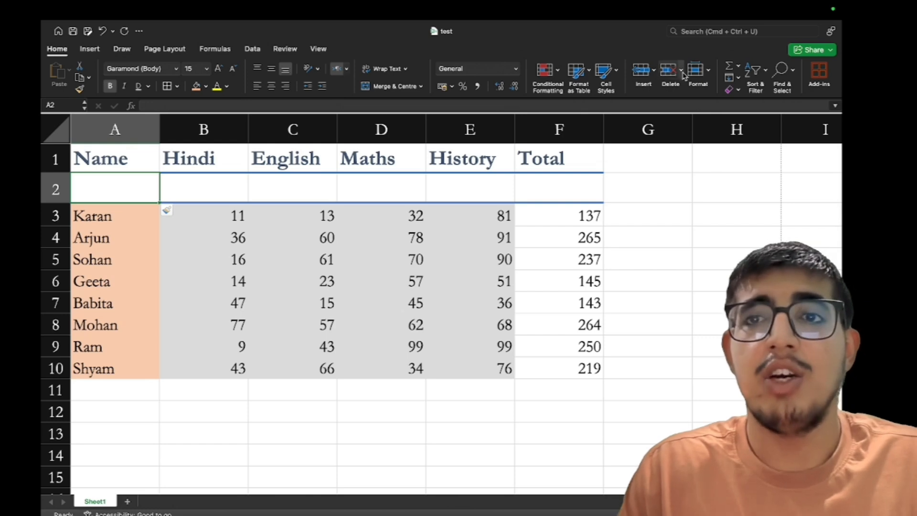
left_click(683, 73)
left_click(684, 109)
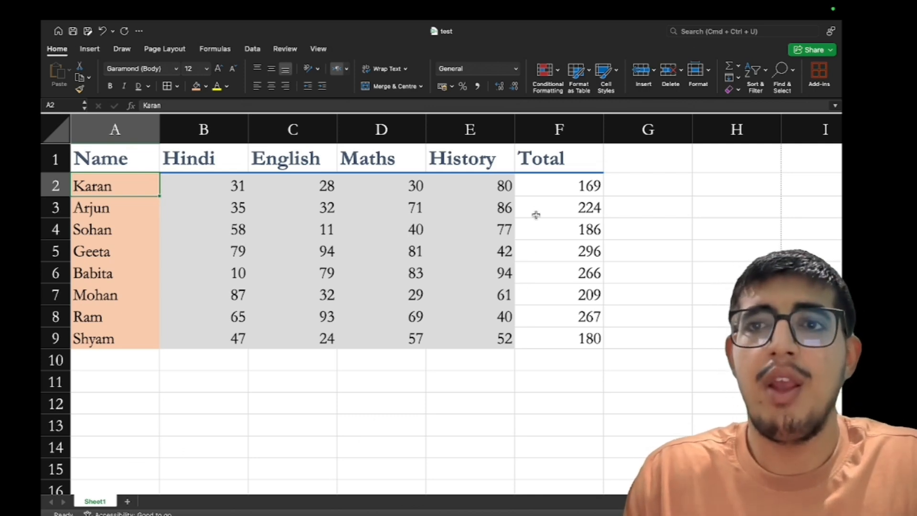
Replace the F2:F9 totals with AutoSum =SUM formulas of each student's marks
left_click(553, 175)
left_click_drag(552, 174, 553, 331)
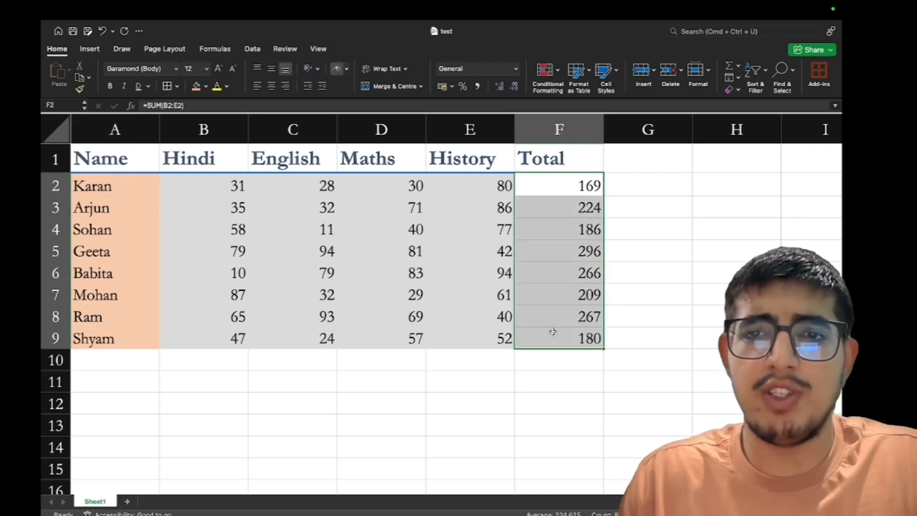
key("Delete")
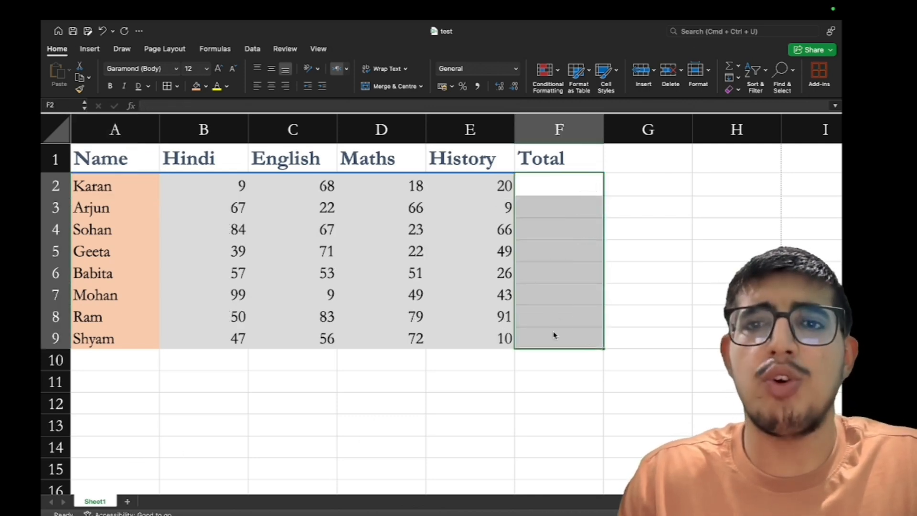
left_click(728, 67)
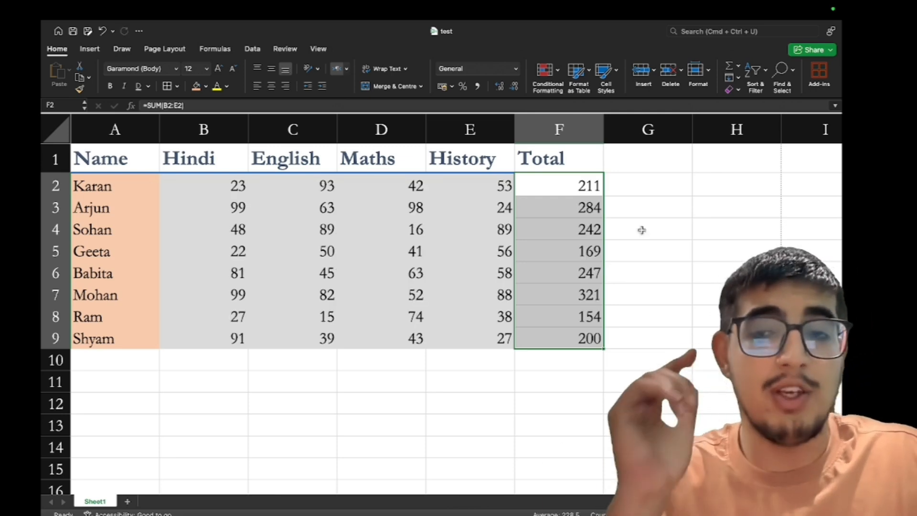
scroll(641, 230, "down", 8)
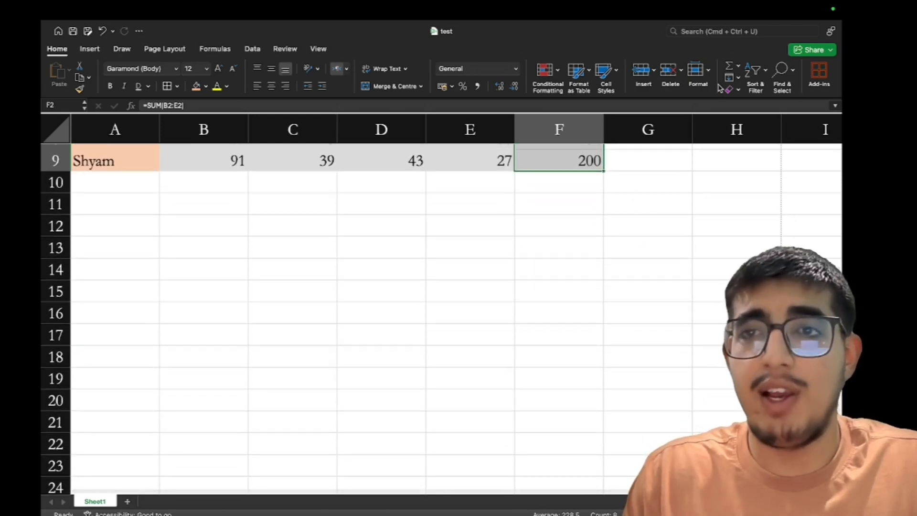
Enter 2 in D14 and fill it down through D22
left_click(380, 272)
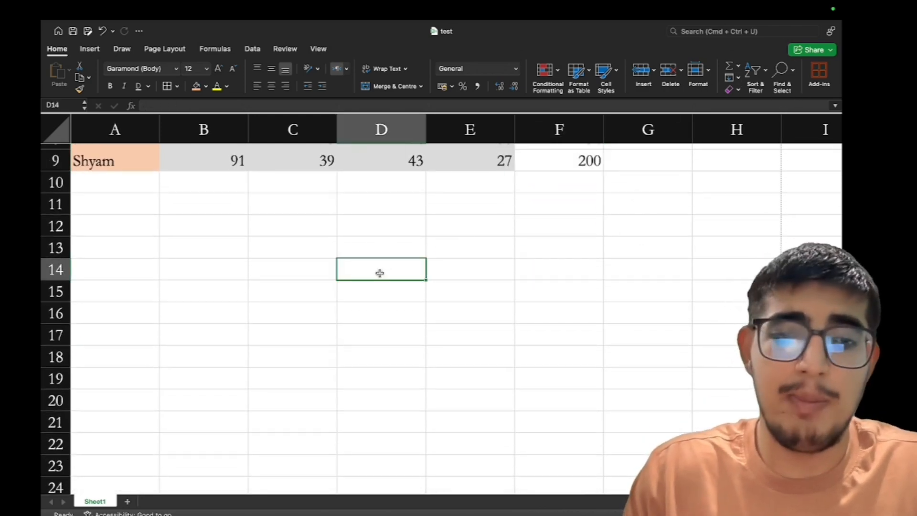
type("2")
key("Return")
left_click_drag(378, 268, 384, 437)
left_click(738, 78)
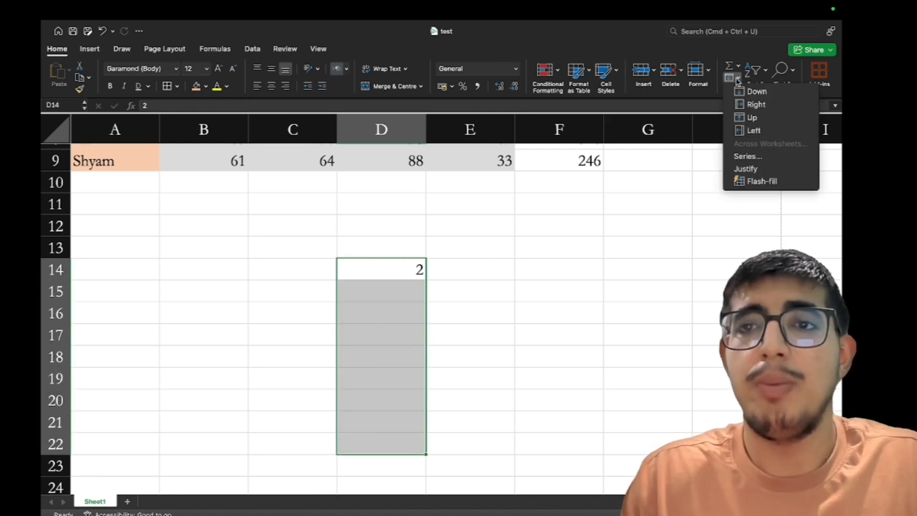
left_click(740, 91)
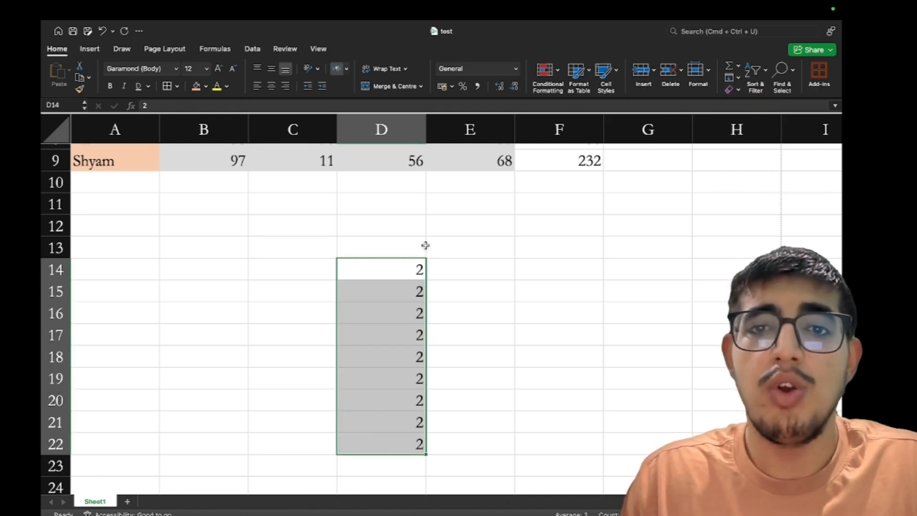
Select D10:D15 and open the Fill options, closing them without filling
left_click_drag(391, 283, 392, 187)
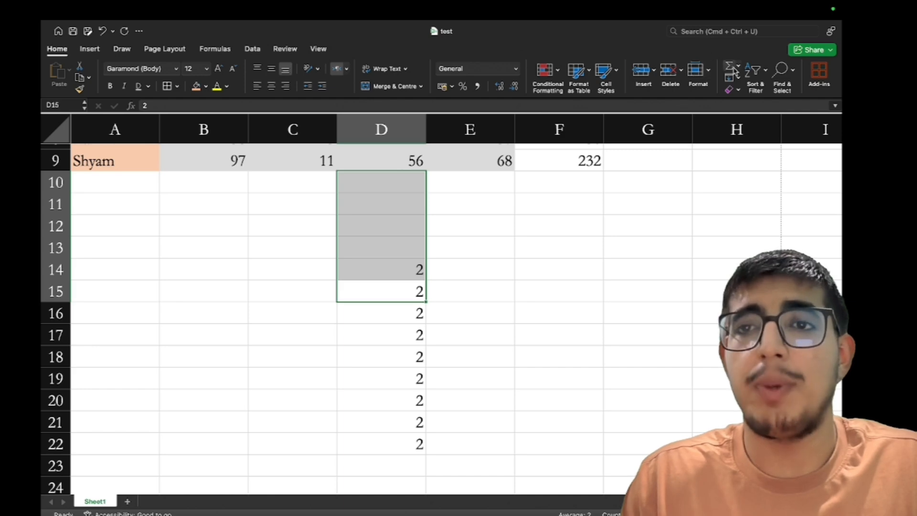
left_click(734, 77)
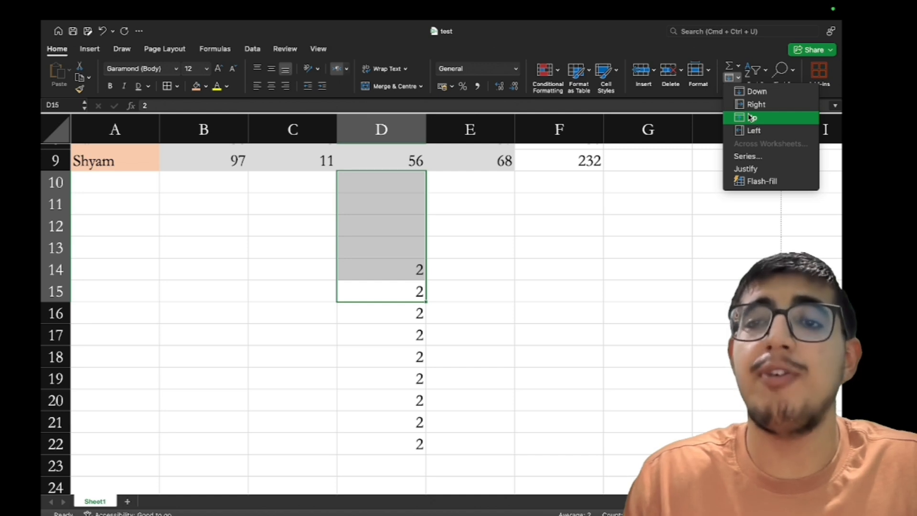
left_click(533, 223)
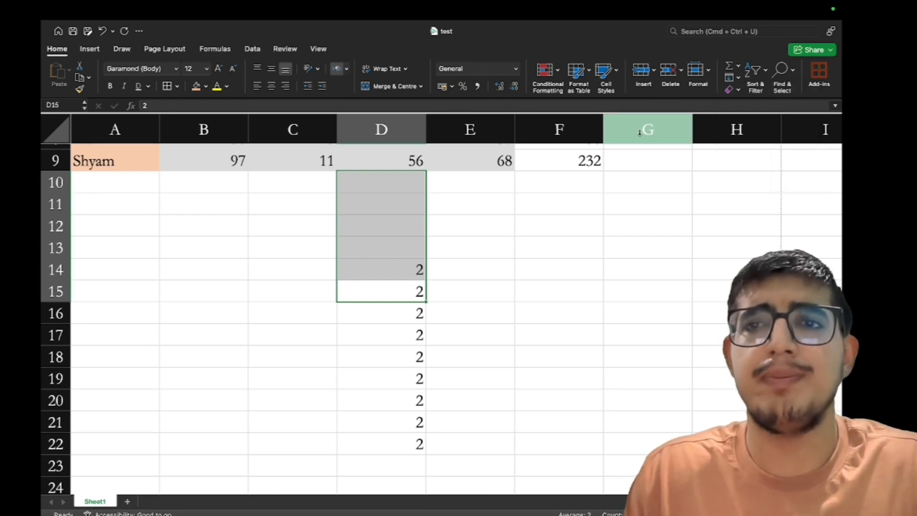
scroll(529, 220, "up", 5)
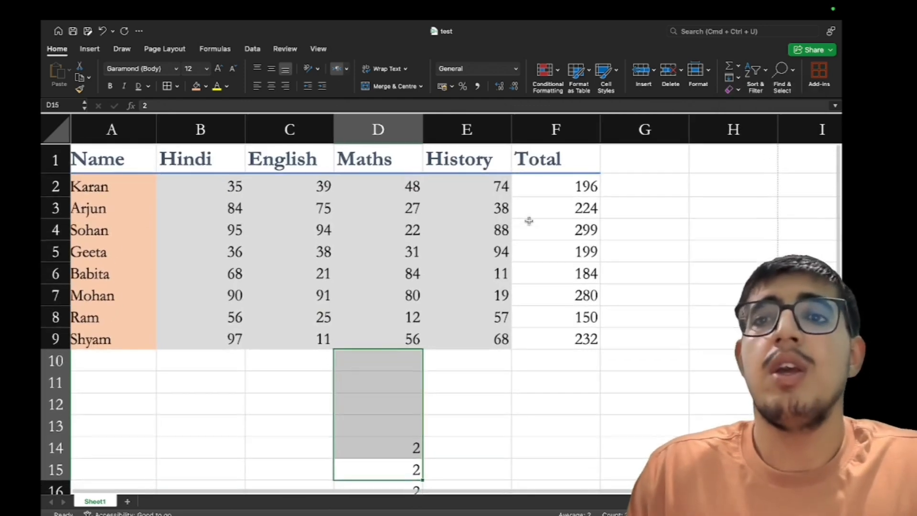
scroll(528, 219, "down", 1)
scroll(498, 234, "up", 1)
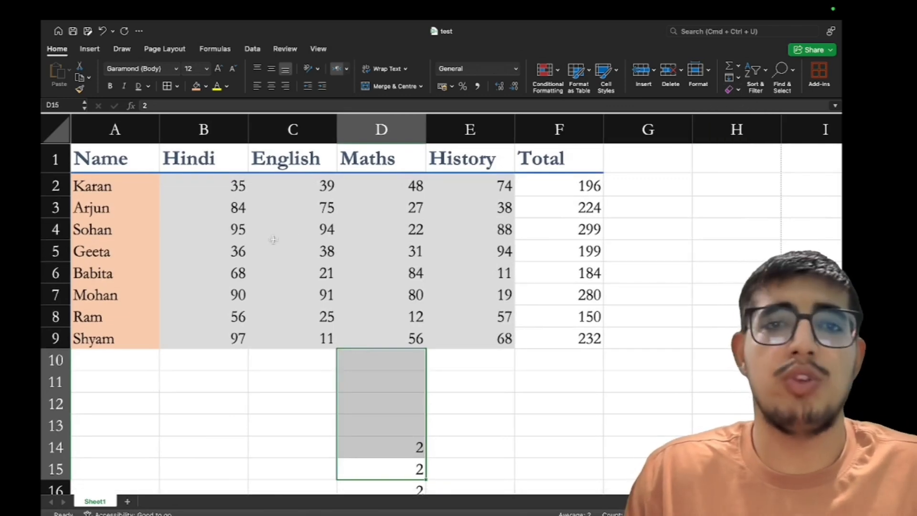
left_click_drag(123, 160, 585, 344)
left_click(733, 89)
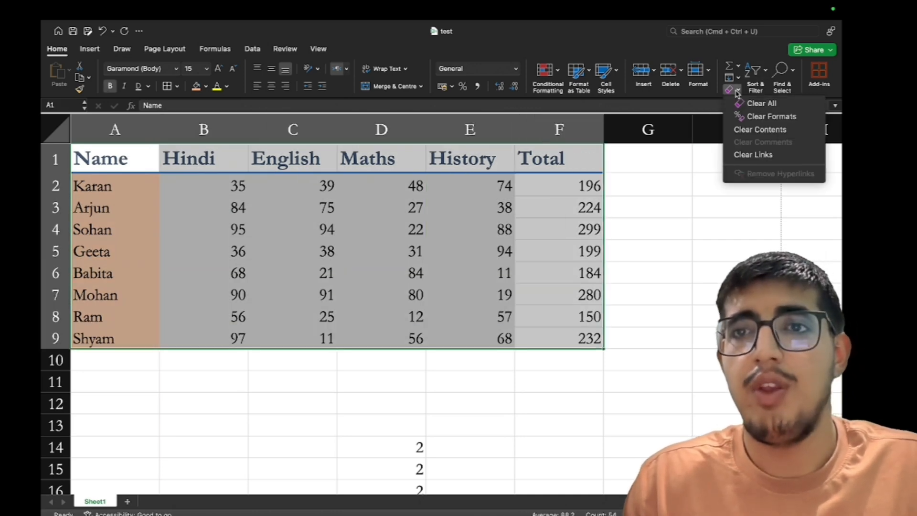
left_click(762, 104)
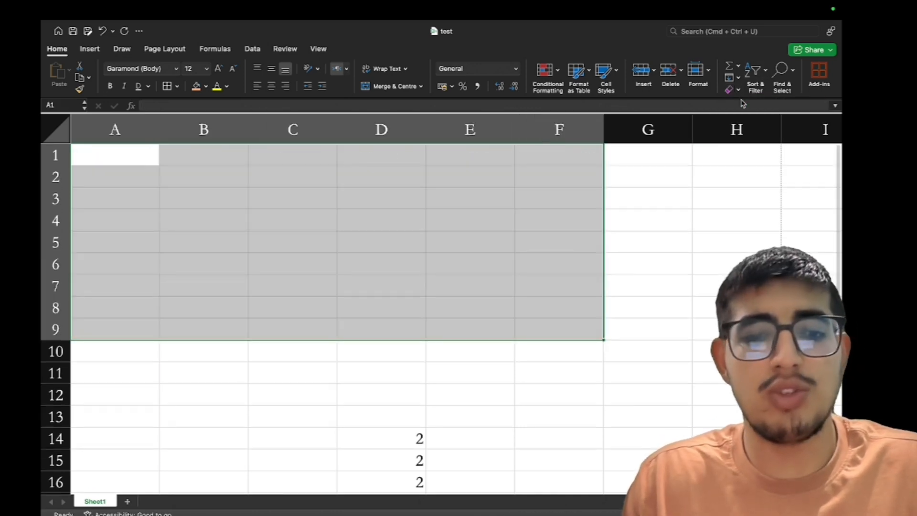
key("super+z")
left_click(739, 90)
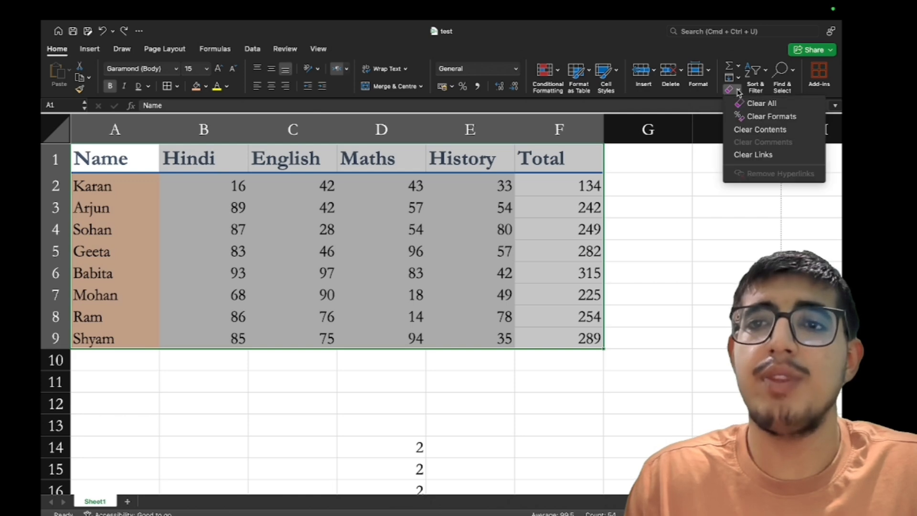
left_click(744, 117)
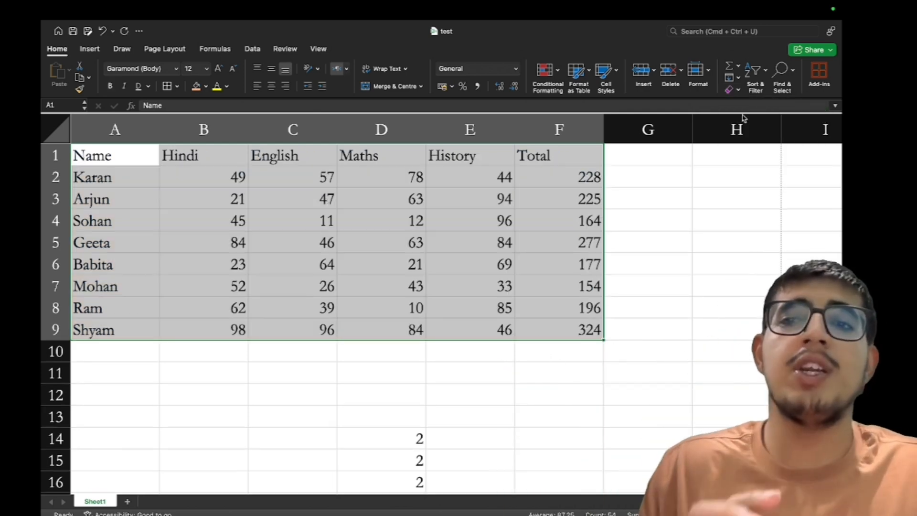
key("super+z")
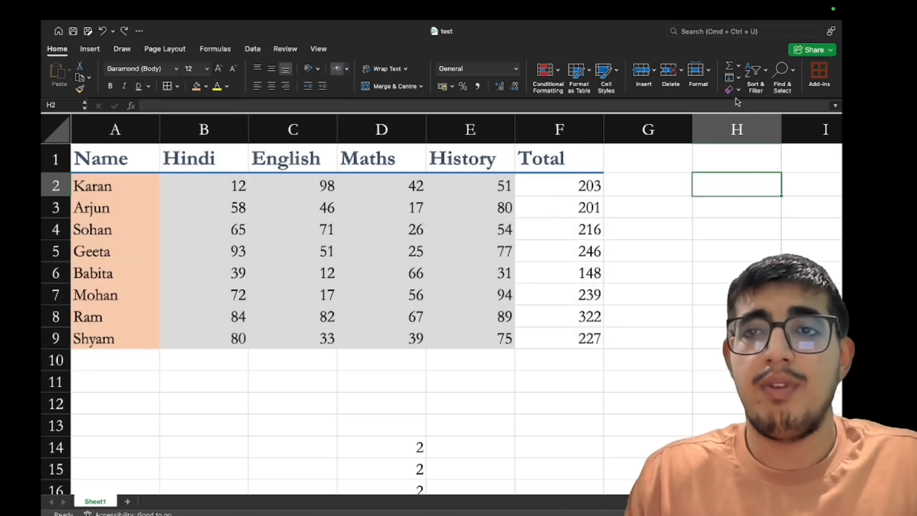
left_click(282, 249)
key("super+a")
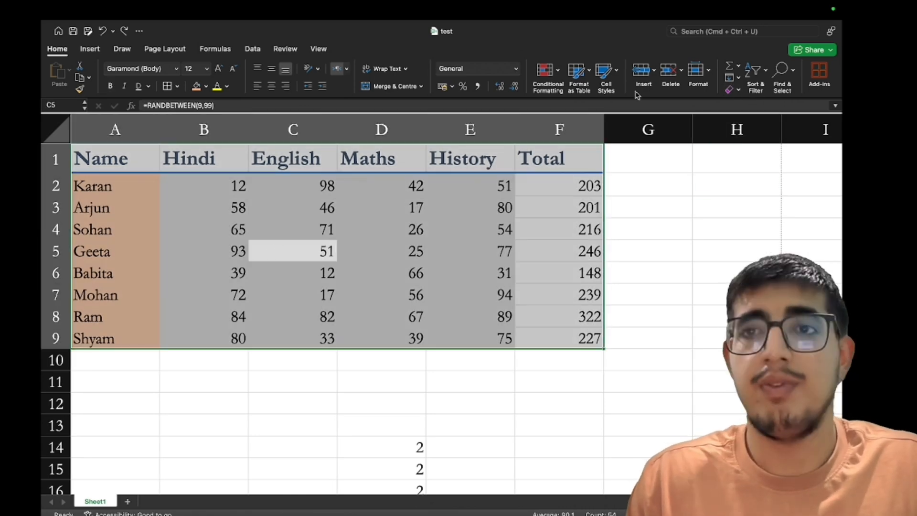
left_click(738, 90)
left_click(750, 131)
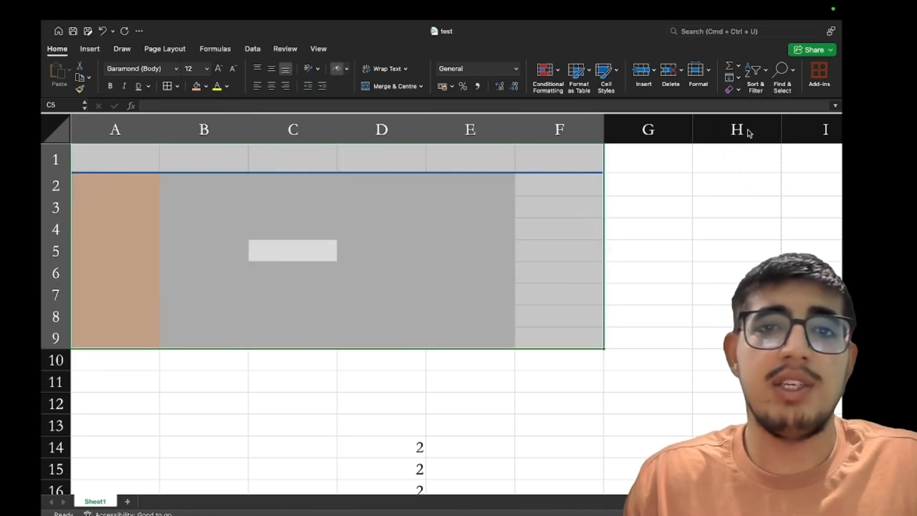
key("super+a")
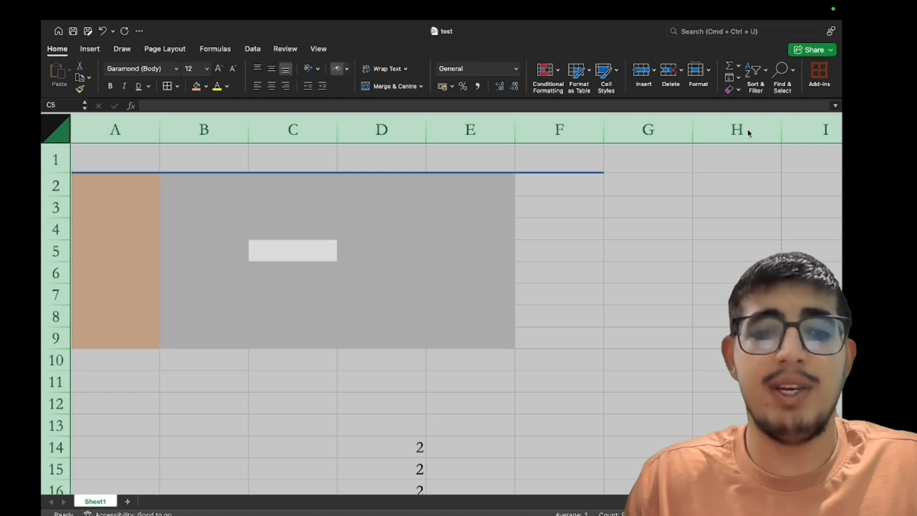
key("super+z")
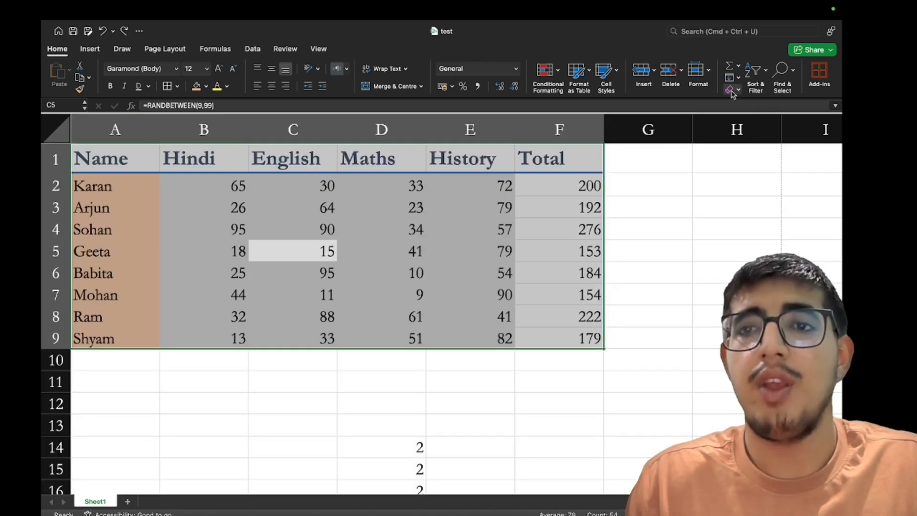
left_click(733, 93)
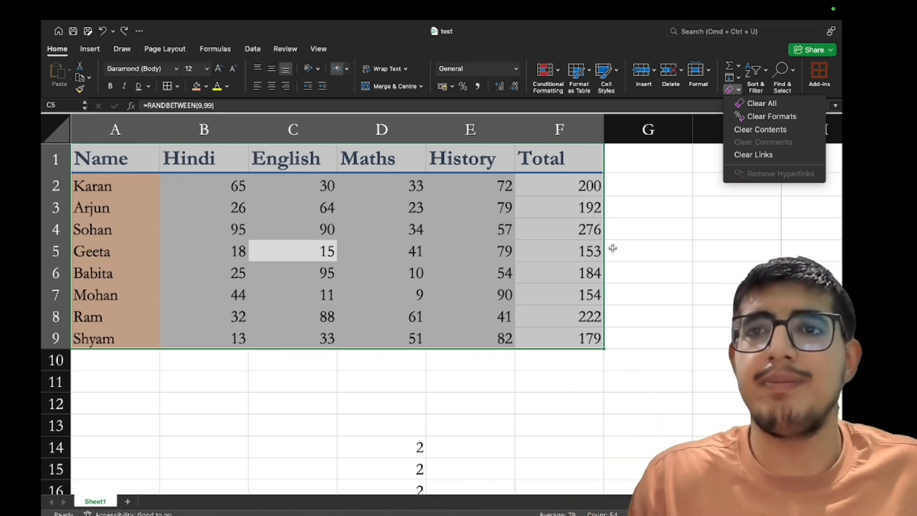
key("Escape")
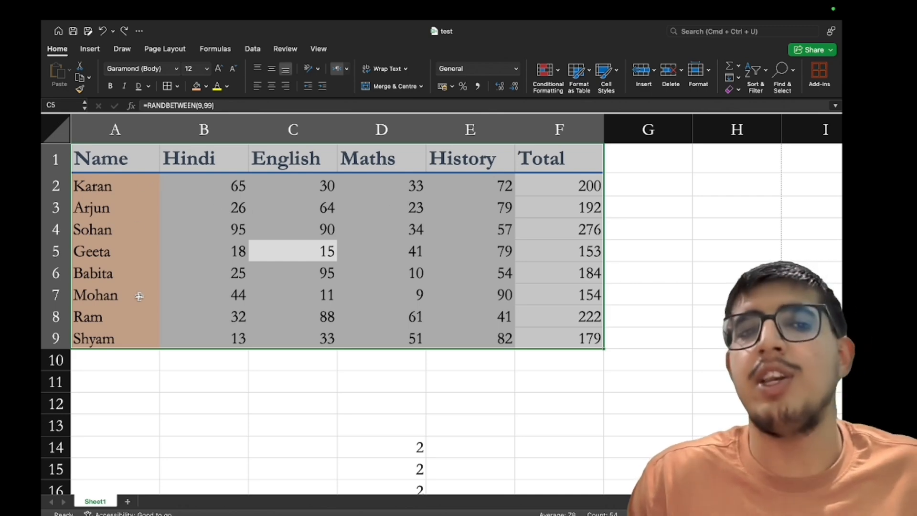
Sort the rows by English marks smallest to largest, then largest to smallest
left_click(755, 71)
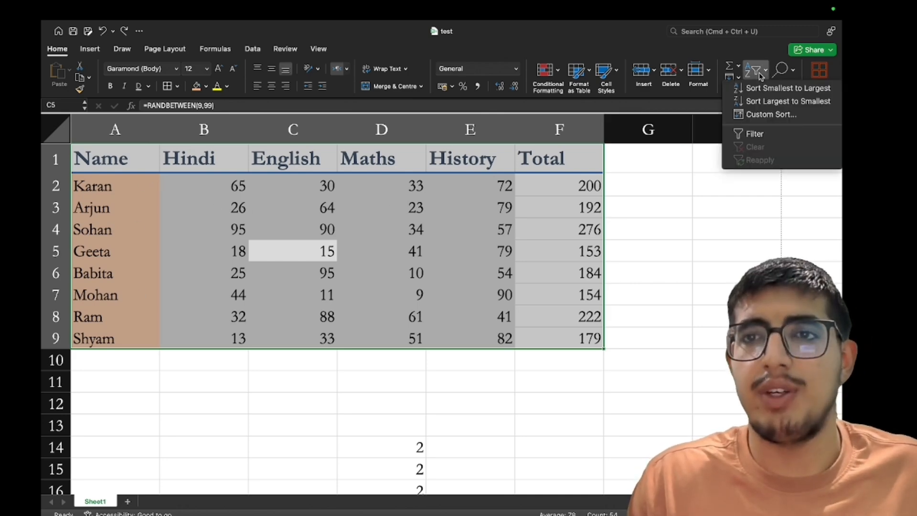
left_click(757, 93)
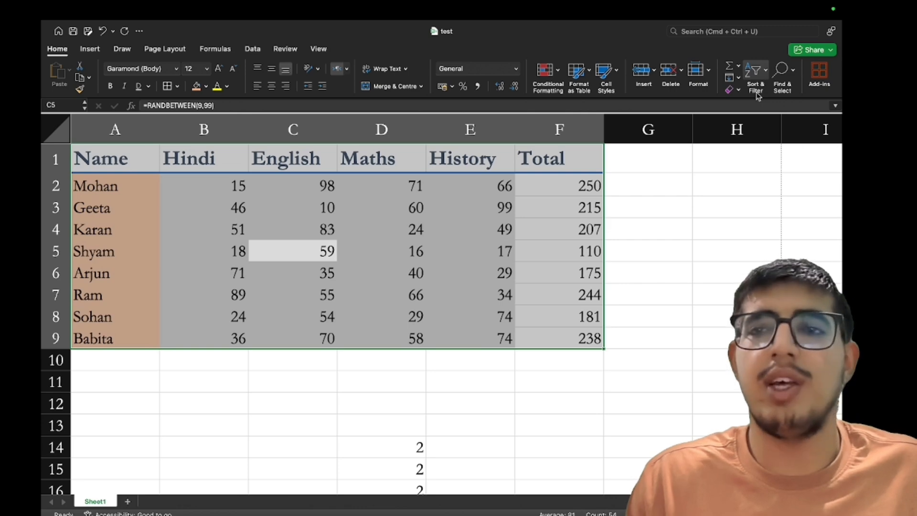
left_click(757, 95)
left_click(759, 105)
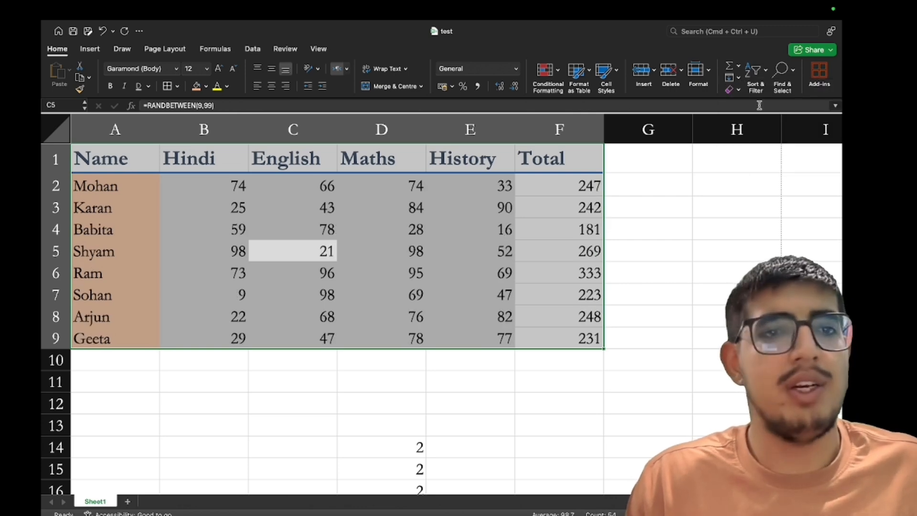